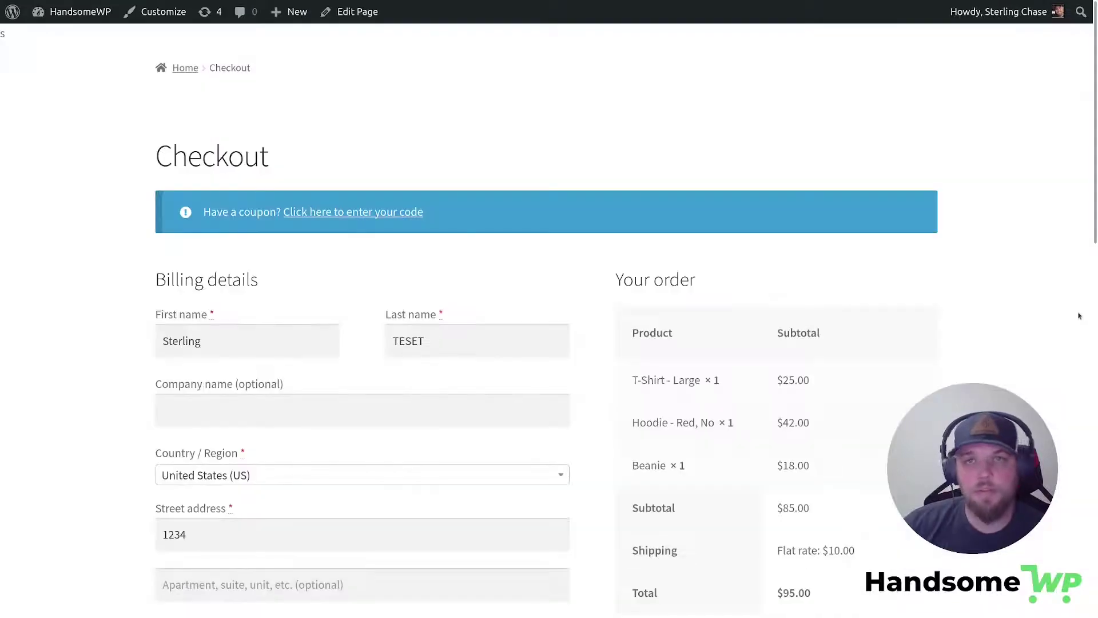
Scroll down and try placing the order with the default checkout button
scroll(1072, 336, "down", 10)
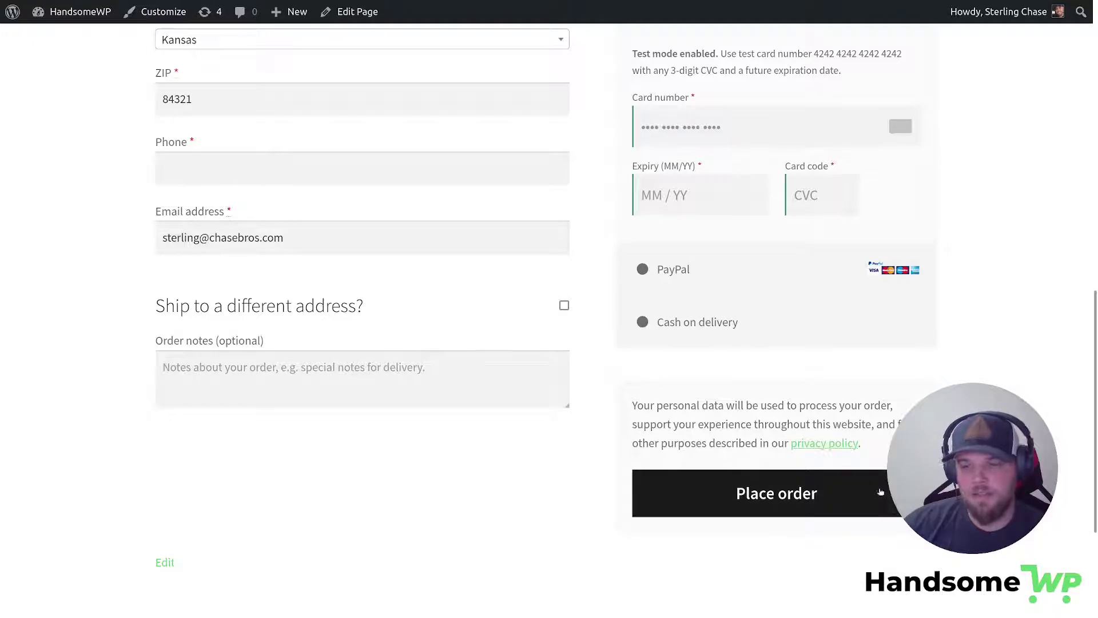
left_click(710, 512)
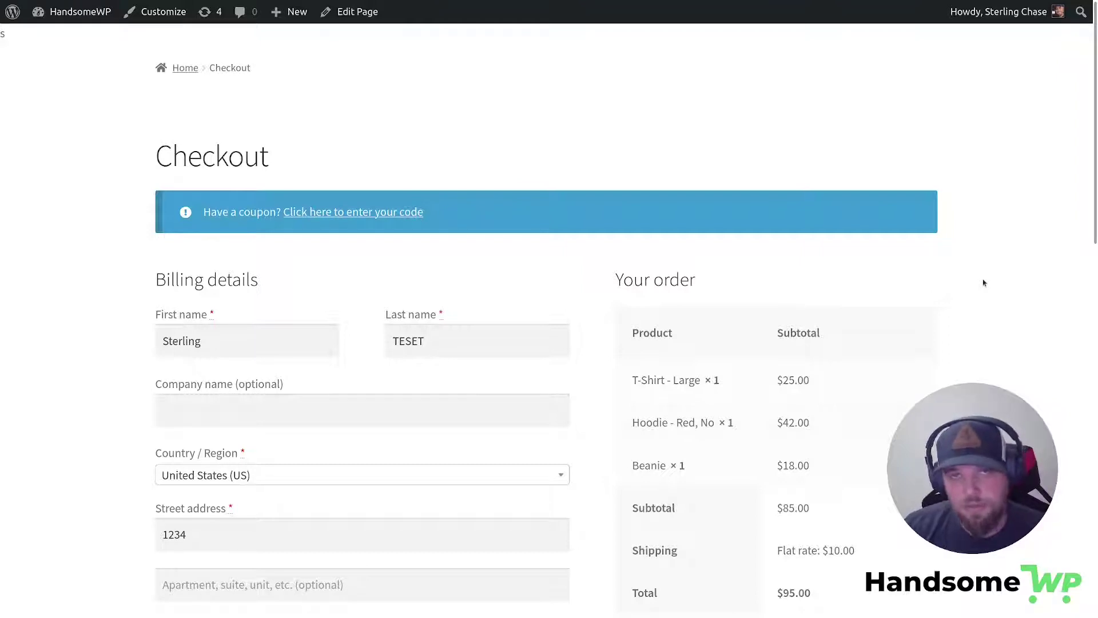
Show the Custom Checkout Button Text PHP script, glancing at the code snippets plugin search
mouse_move(172, 2)
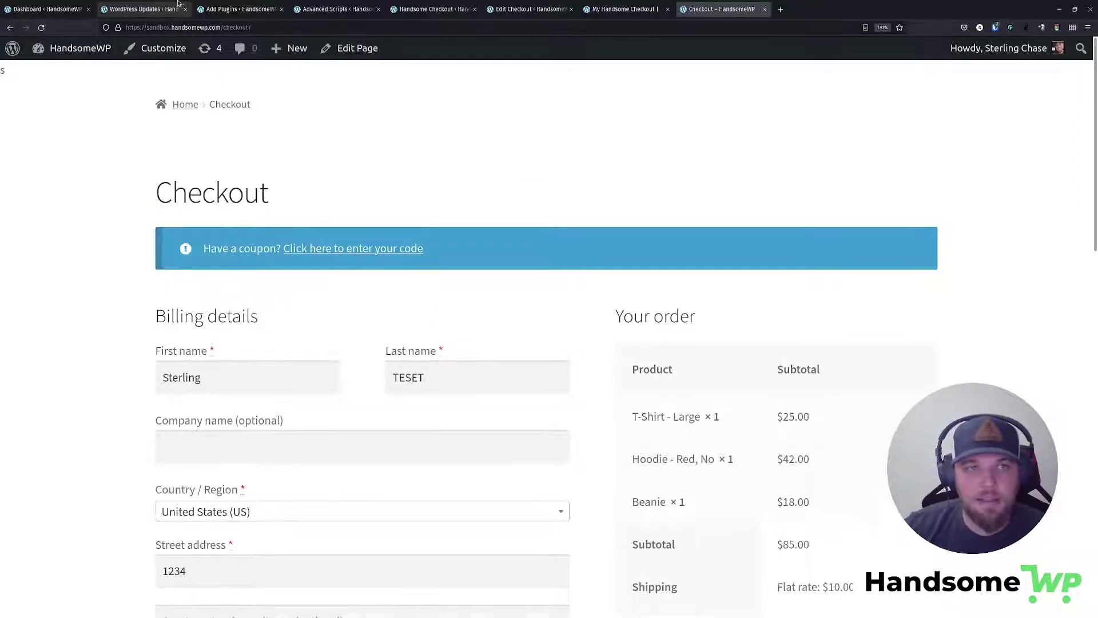
left_click(309, 10)
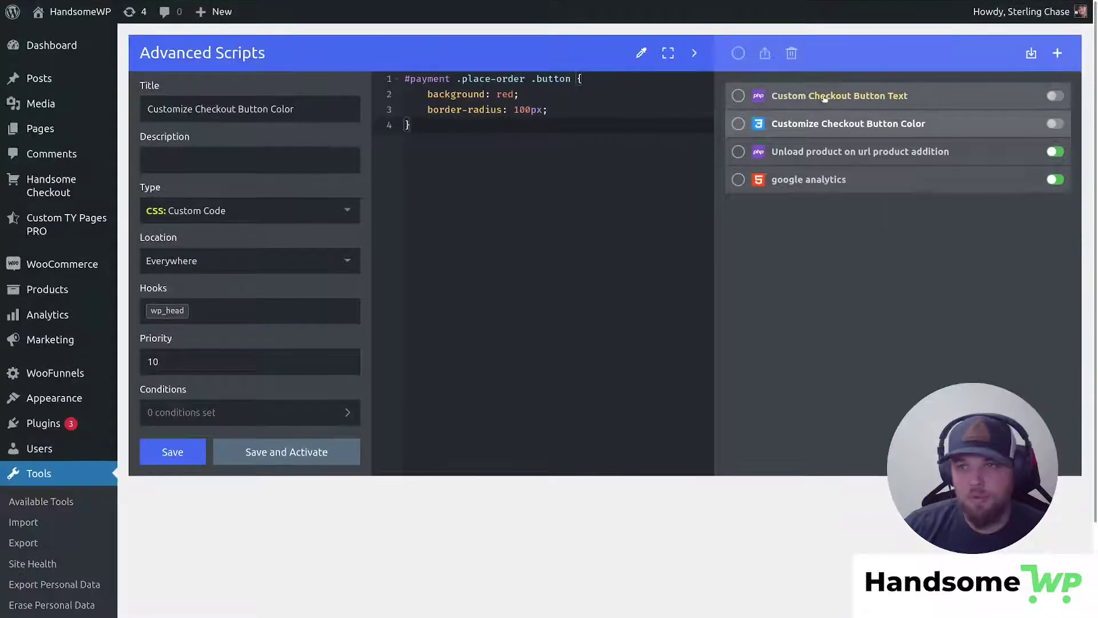
left_click(825, 97)
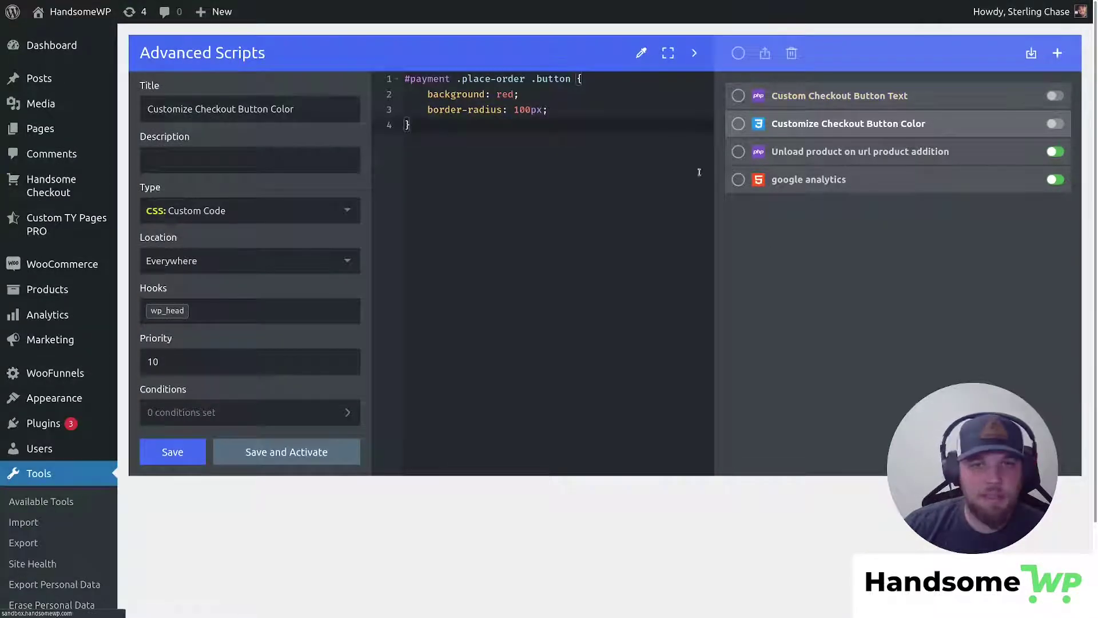
mouse_move(330, 5)
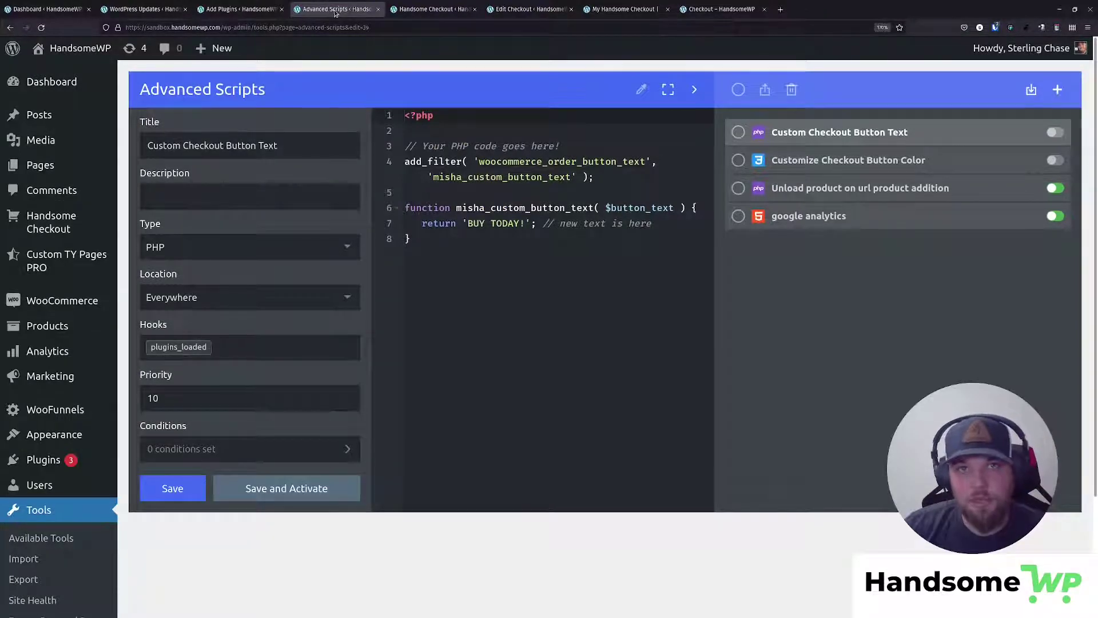
left_click(246, 9)
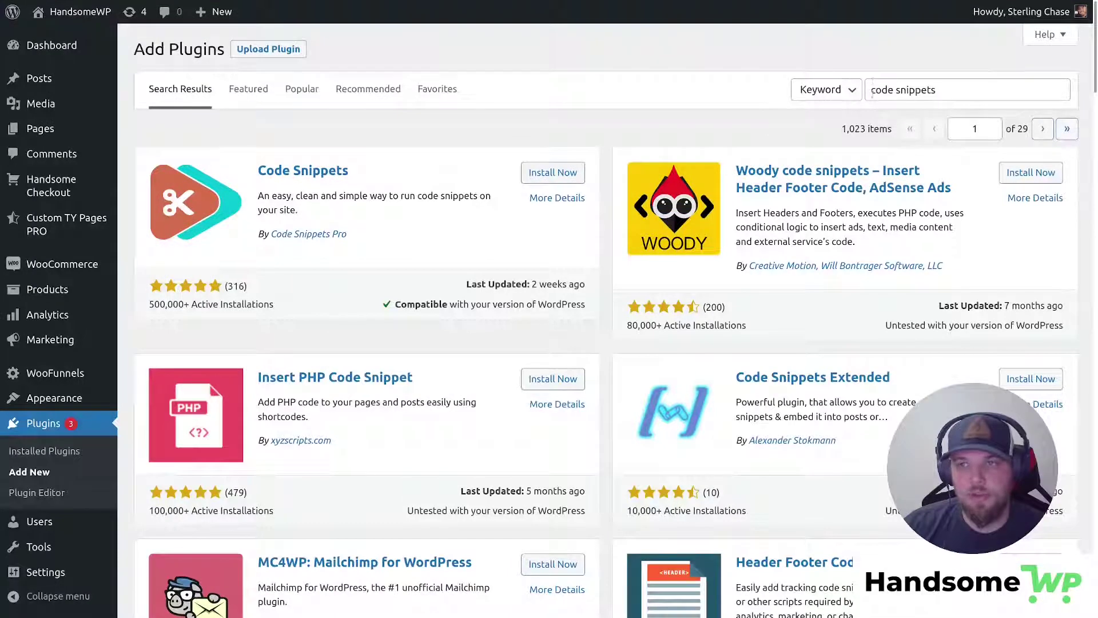
triple_click(872, 90)
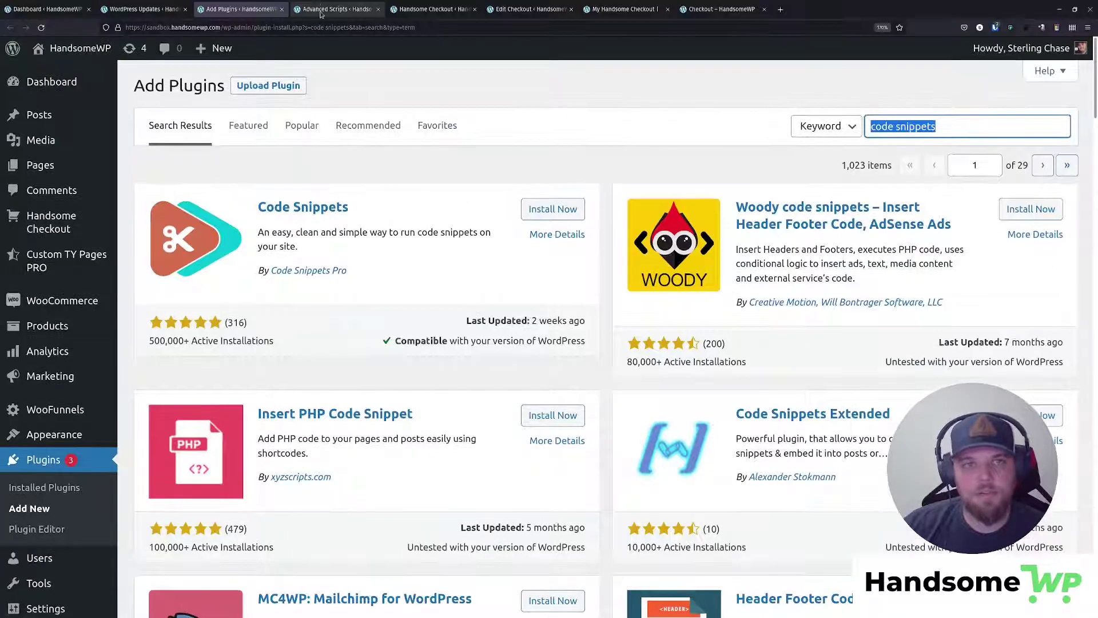
left_click(337, 9)
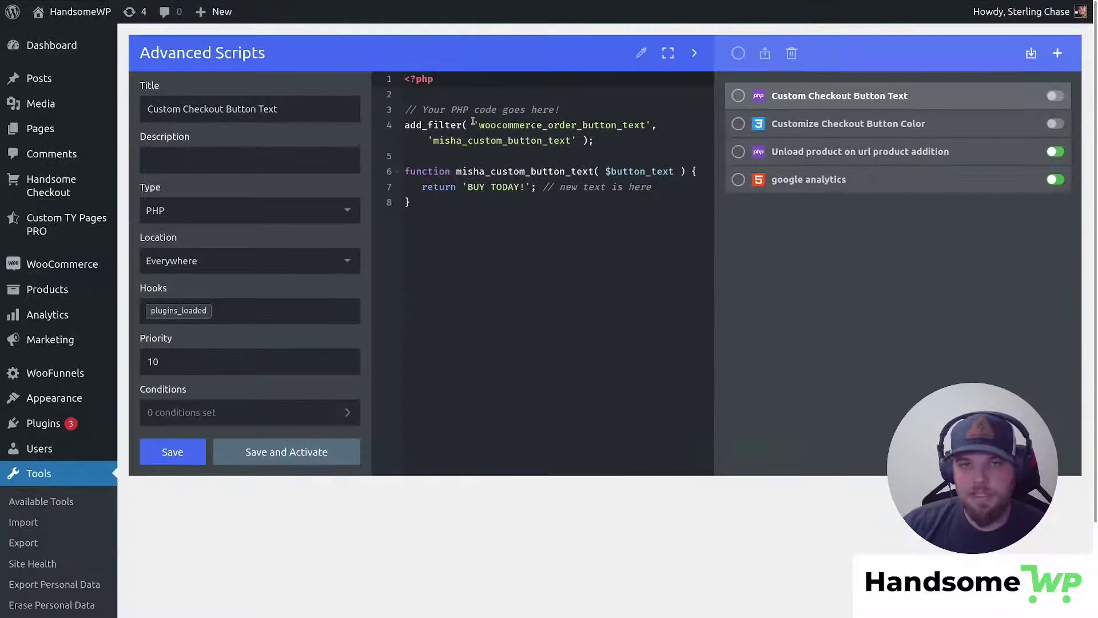
Highlight the PHP filter code on lines 3 to 8 of the snippet
left_click_drag(473, 122, 593, 214)
left_click(449, 208)
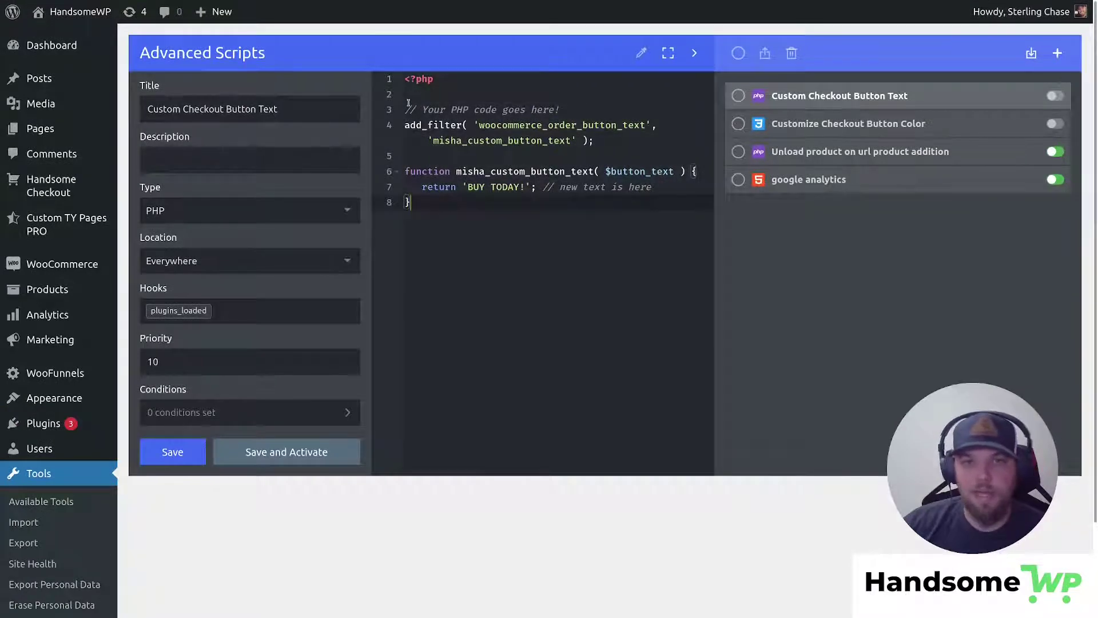
left_click_drag(409, 103, 412, 215)
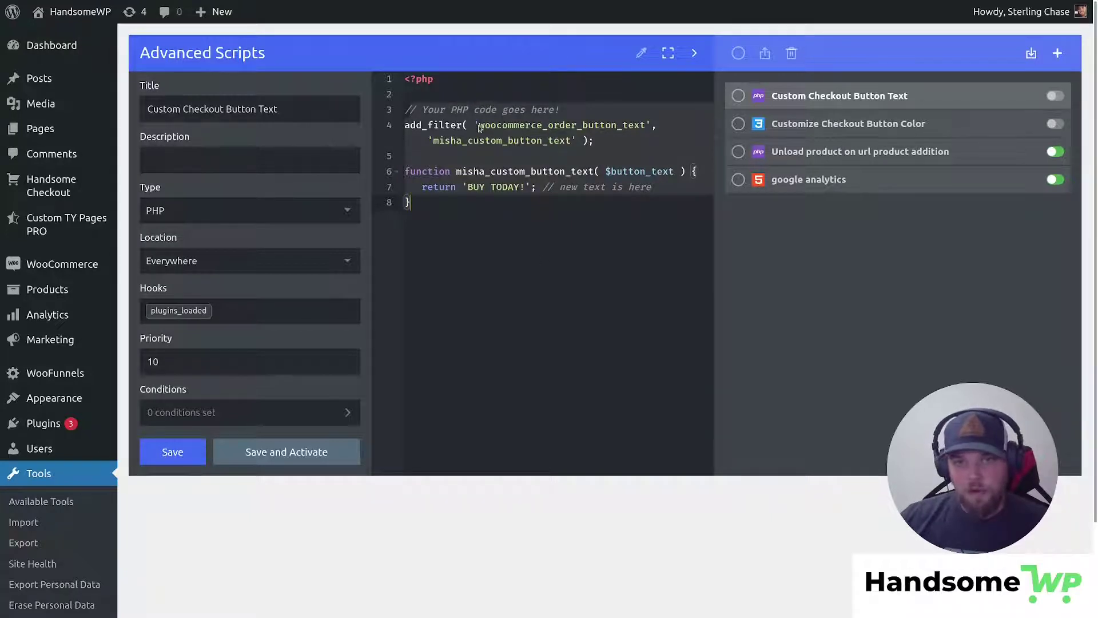
Point out the BUY TODAY! return text and switch the Custom Checkout Button Text script on
left_click(472, 187)
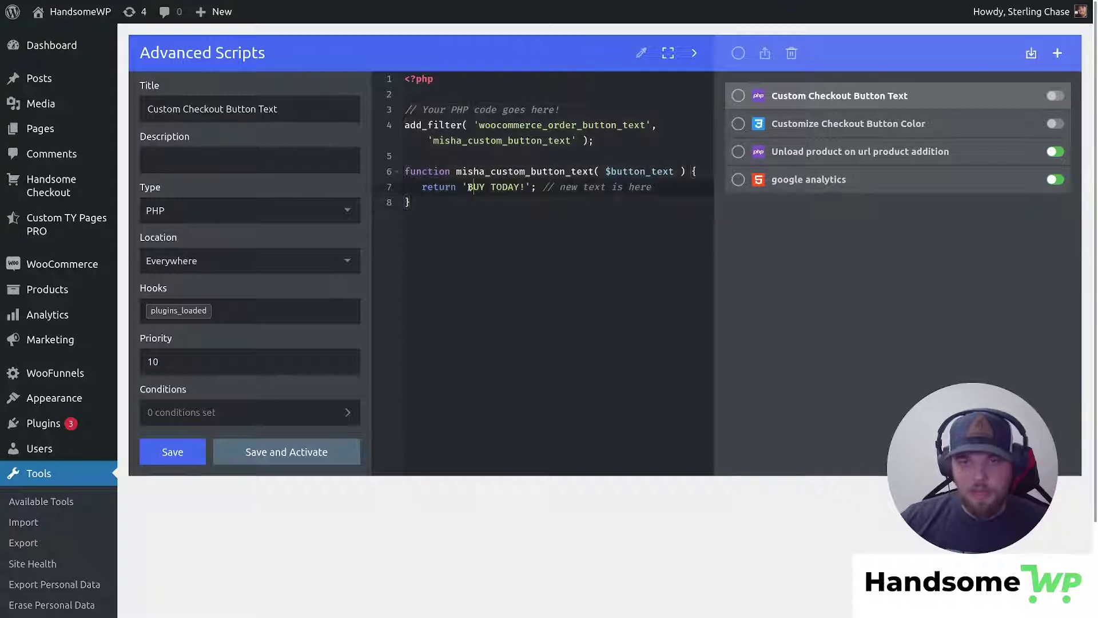
key("shift+Right")
key("shift+Right")
key("shift+Right")
key("shift+Right")
key("shift+Right")
key("shift+Right")
key("shift+Right")
key("shift+Right")
key("shift+Right")
key("shift+Right")
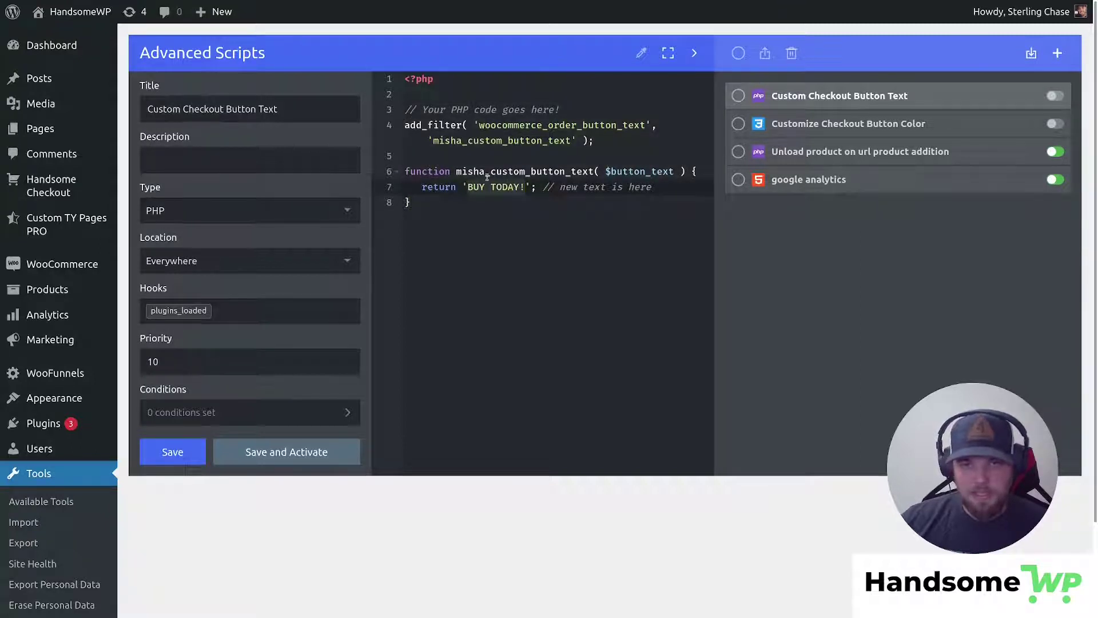
left_click(468, 186)
left_click_drag(468, 187, 524, 186)
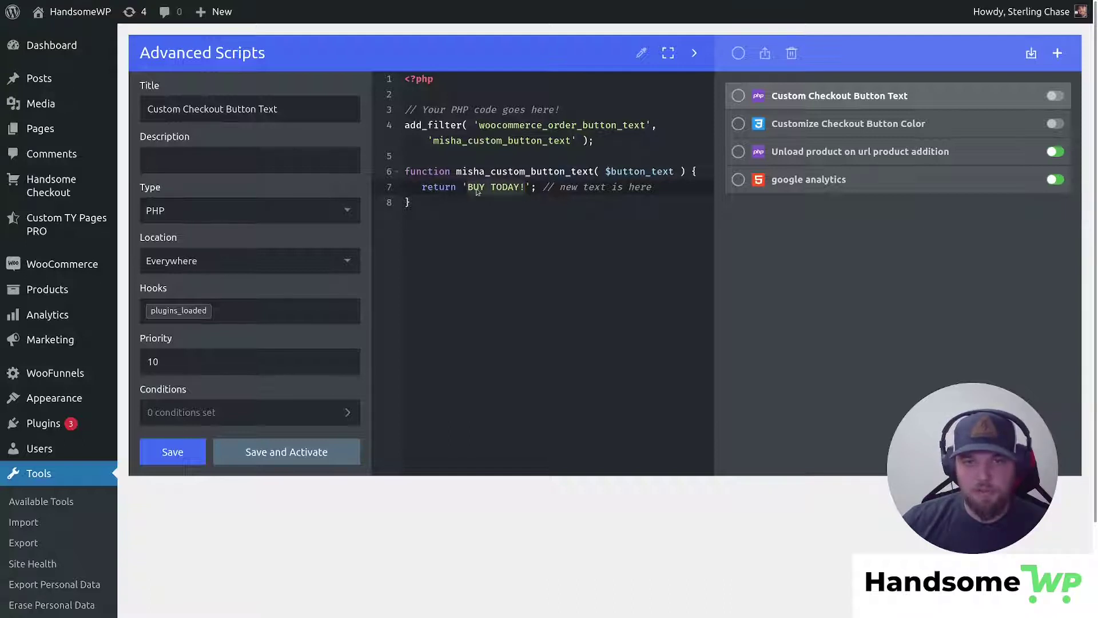
left_click(526, 183)
left_click_drag(467, 186, 523, 188)
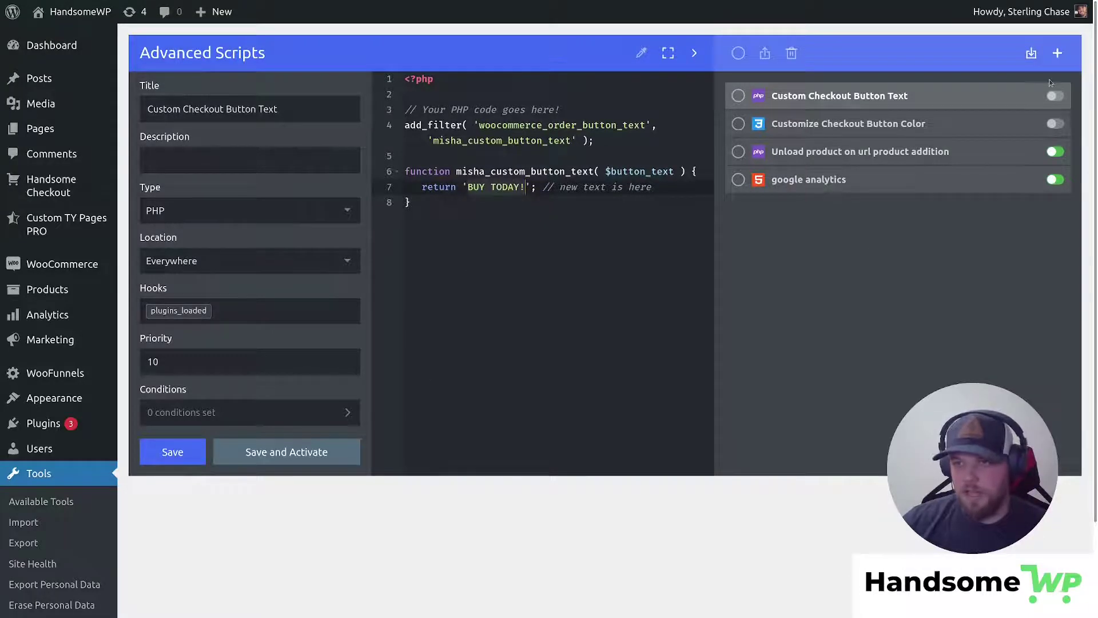
left_click(1053, 97)
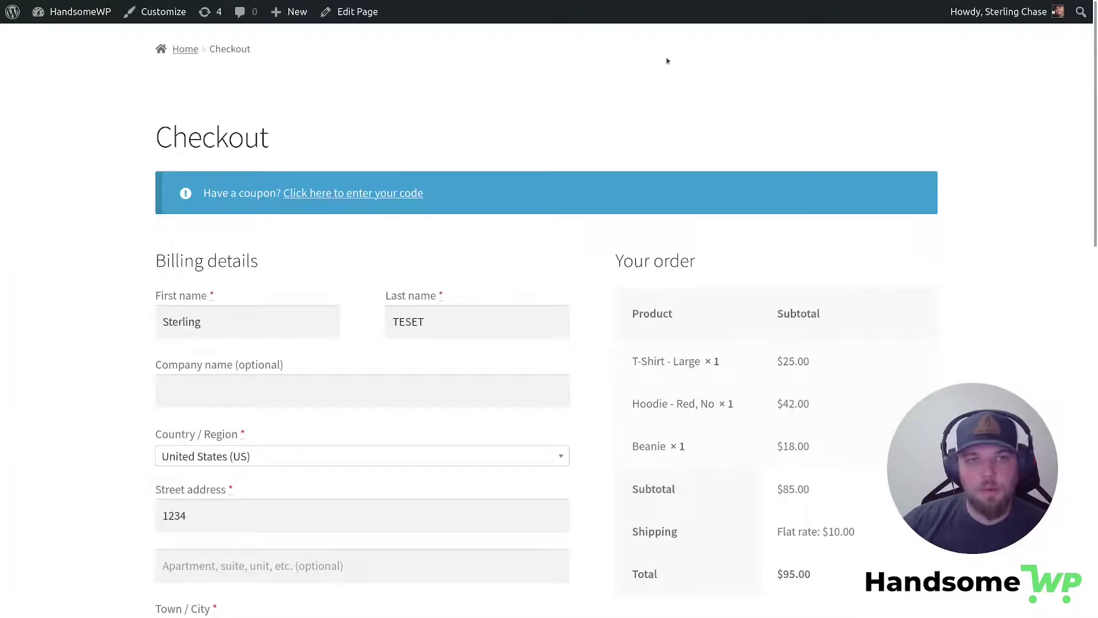
Scroll down the Checkout page to the order button now reading BUY TODAY!
scroll(949, 302, "down", 15)
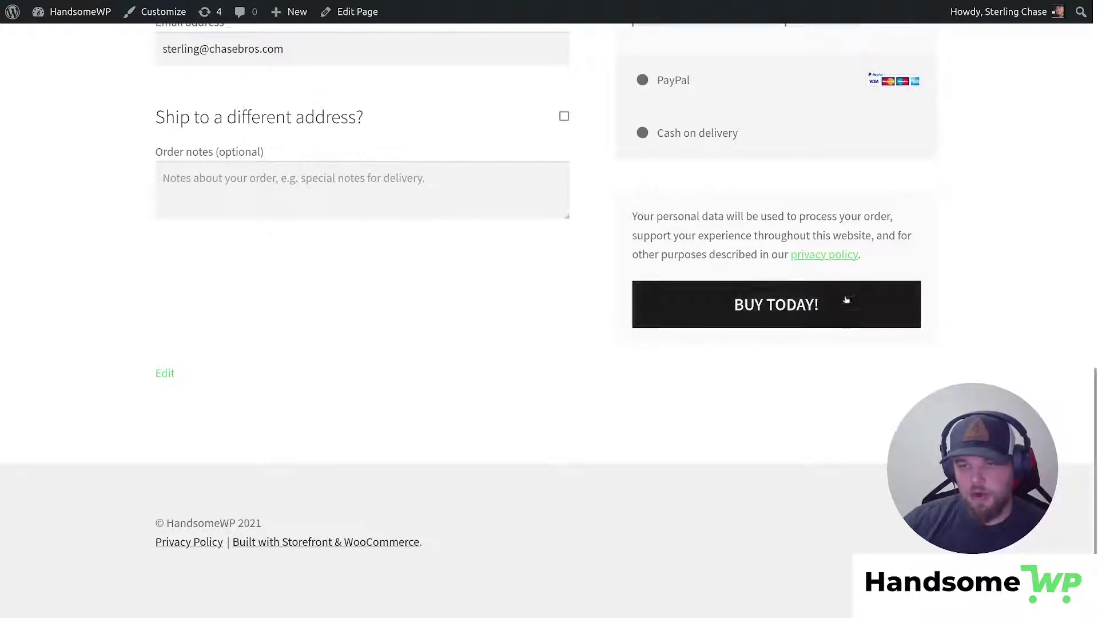
scroll(966, 318, "up", 15)
scroll(967, 314, "down", 15)
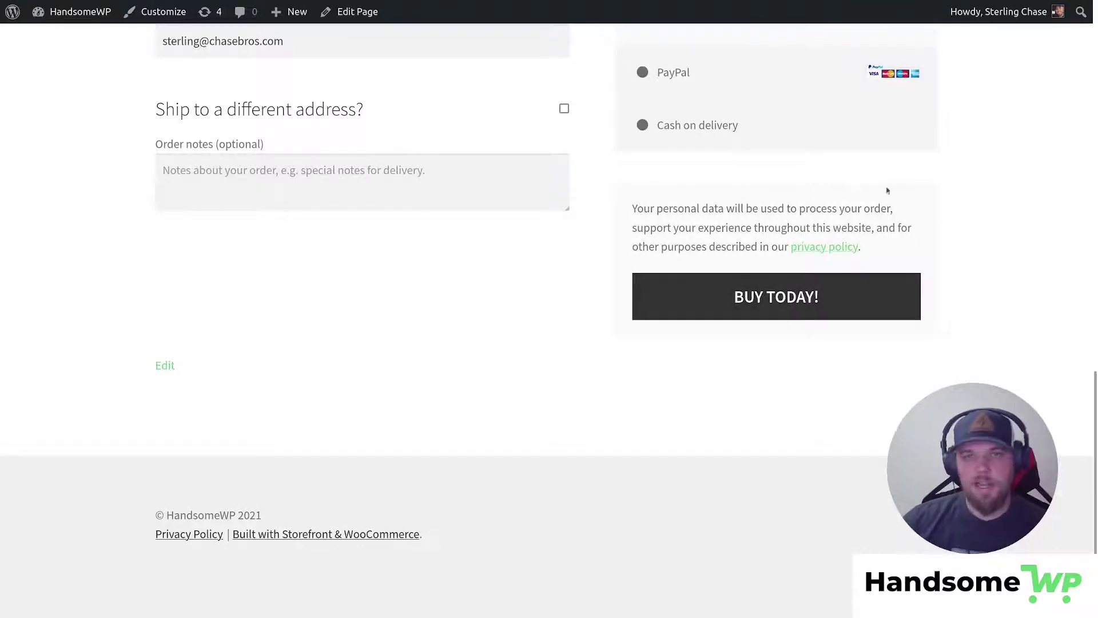
Copy the privacy policy link's green #62d36e with Firefox's Eyedropper, then scroll back up
left_click(1088, 27)
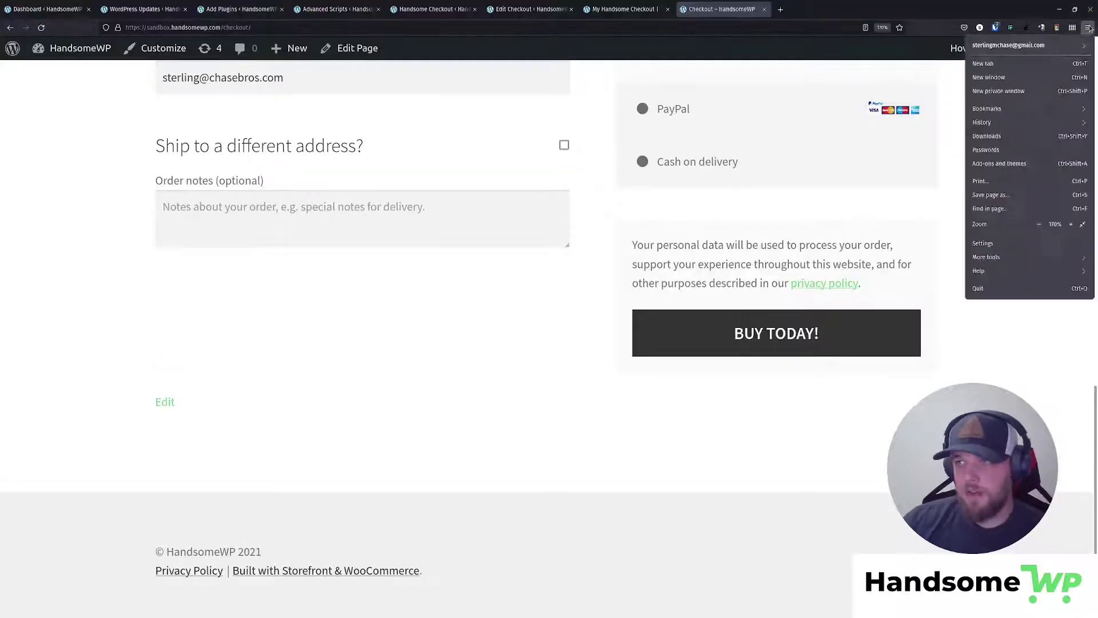
left_click(1005, 257)
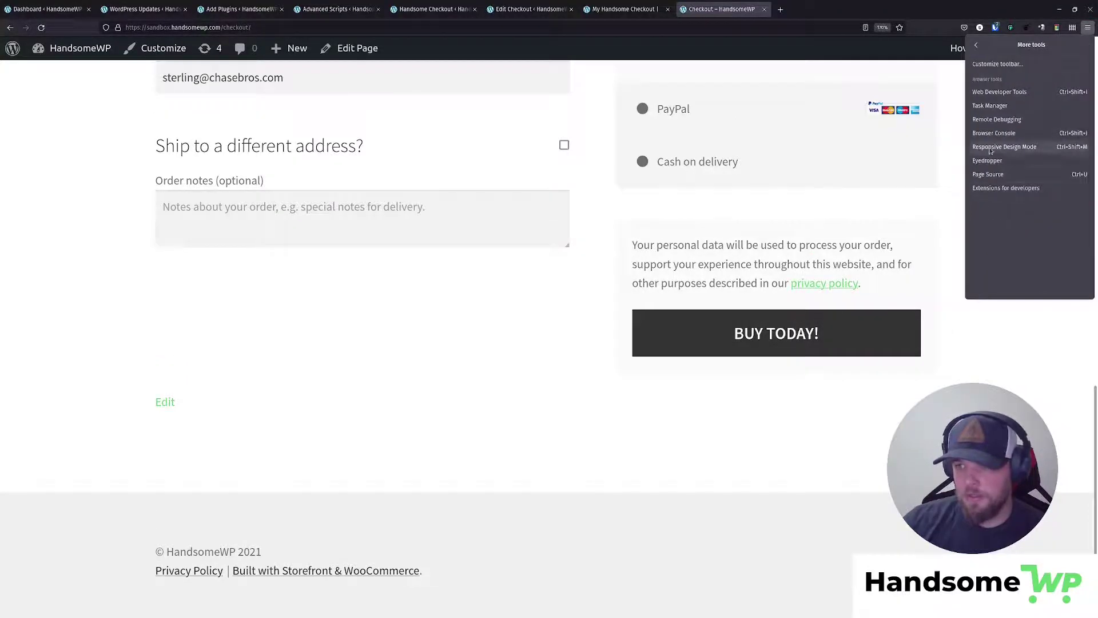
left_click(993, 166)
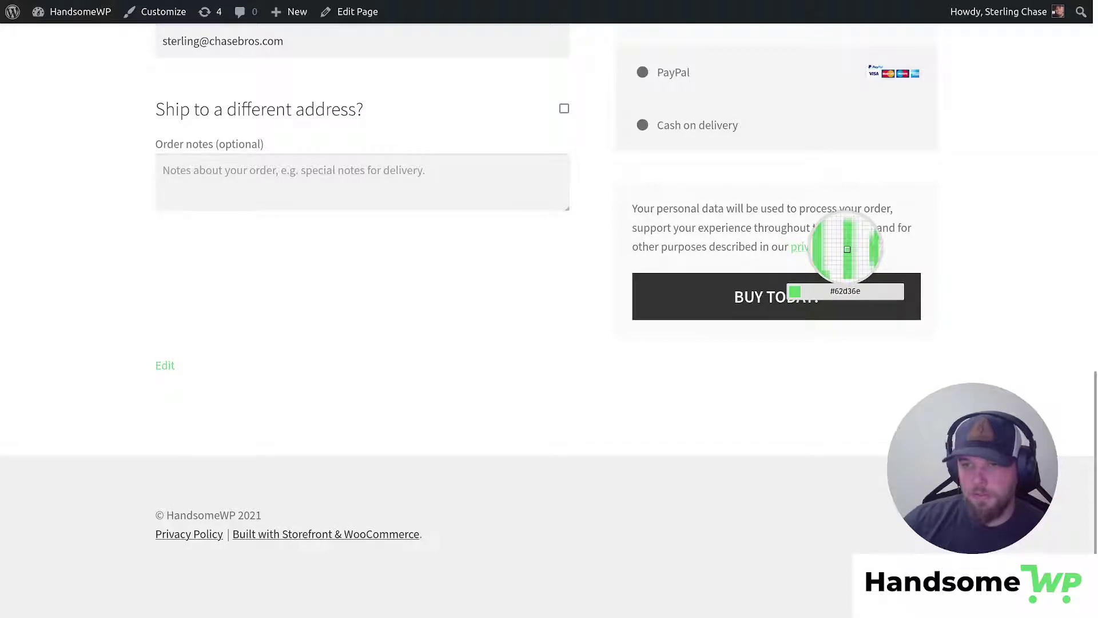
left_click(847, 249)
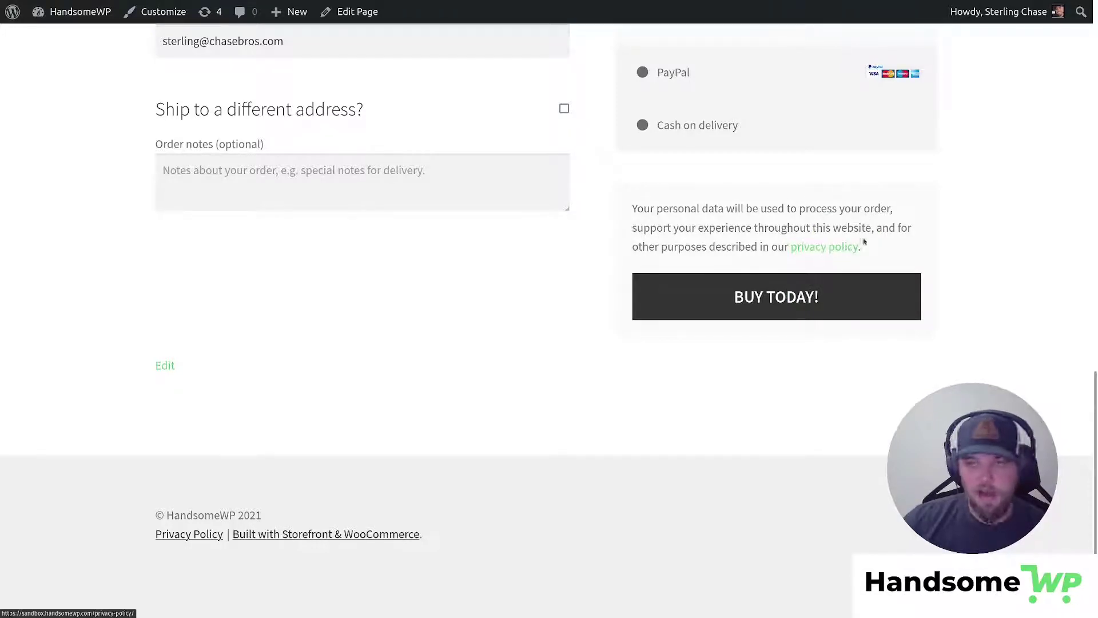
scroll(725, 335, "up", 7)
scroll(833, 225, "up", 7)
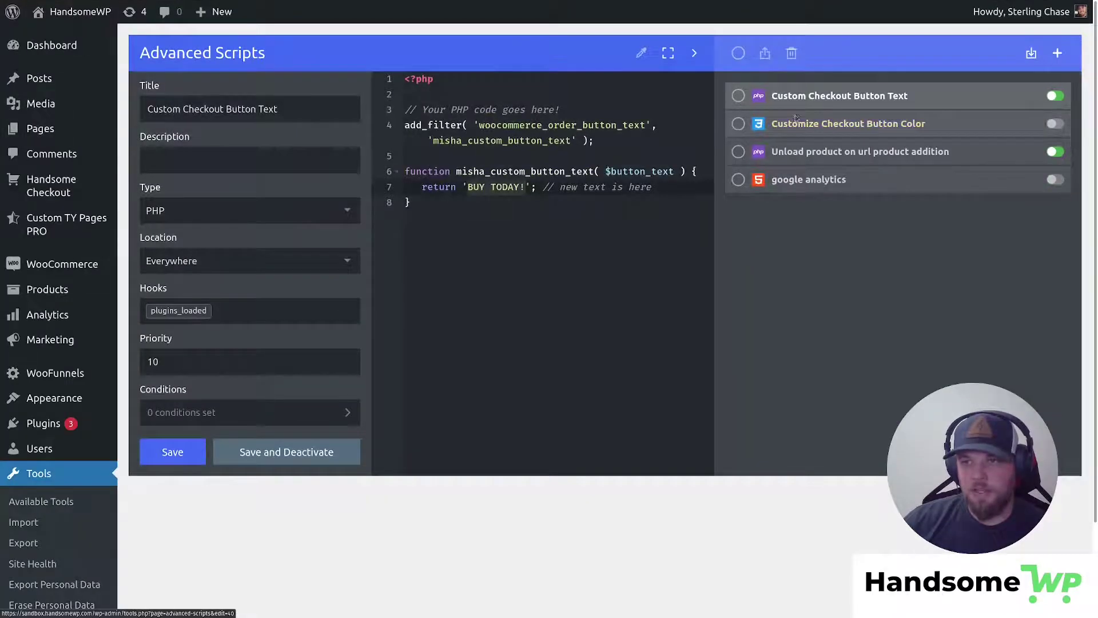
In the Customize Checkout Button Color CSS, replace the red background with #62d36e
left_click(920, 127)
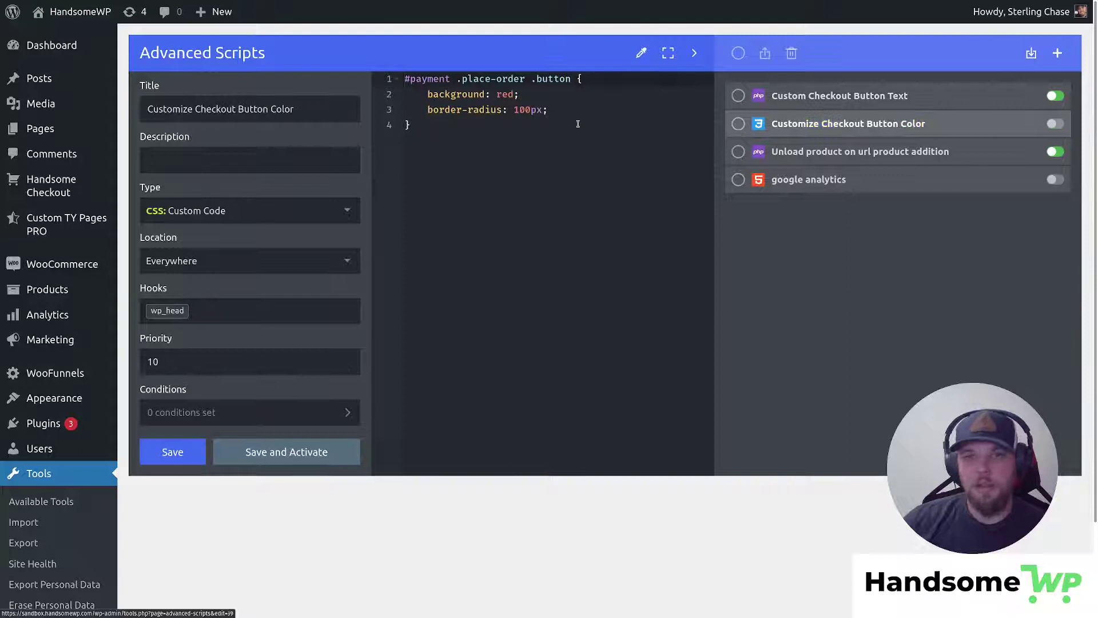
left_click_drag(405, 79, 576, 79)
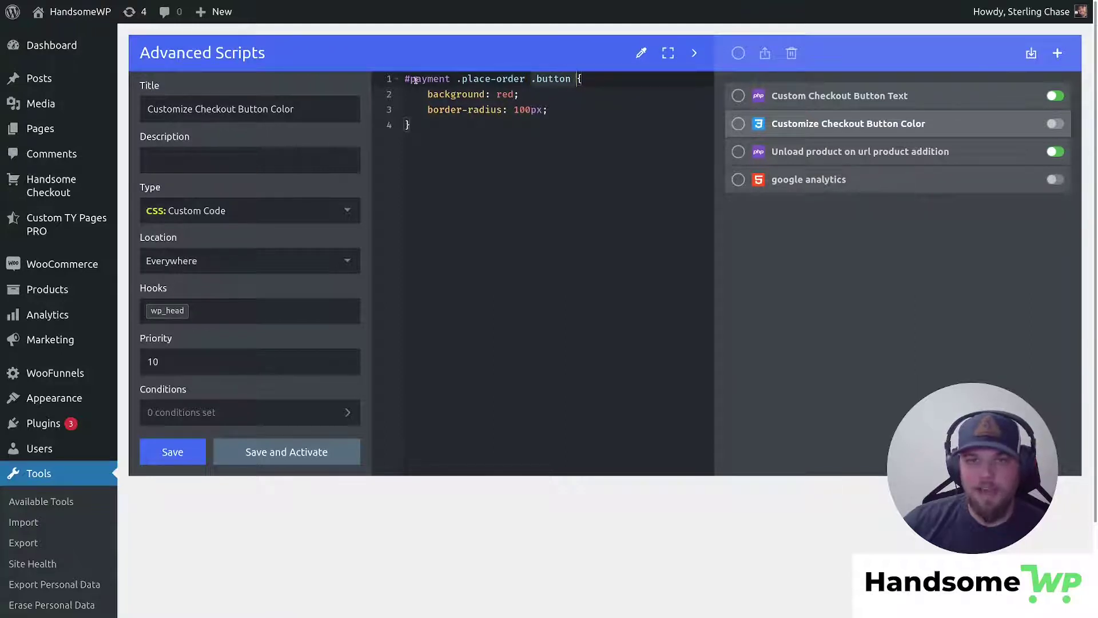
left_click_drag(406, 79, 571, 79)
double_click(505, 93)
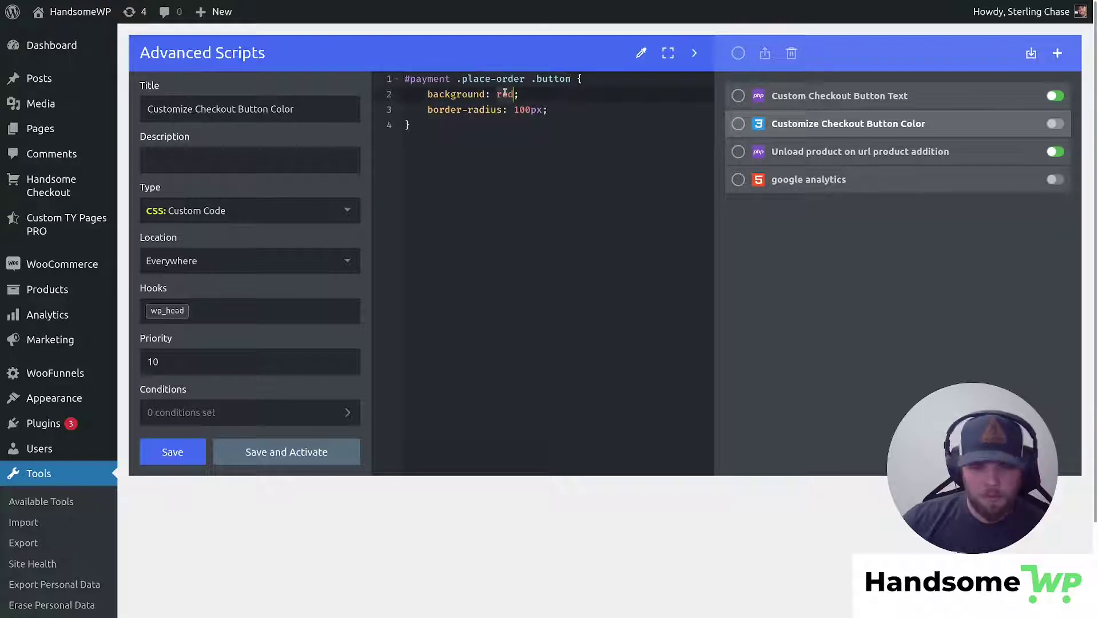
type("#62d36e")
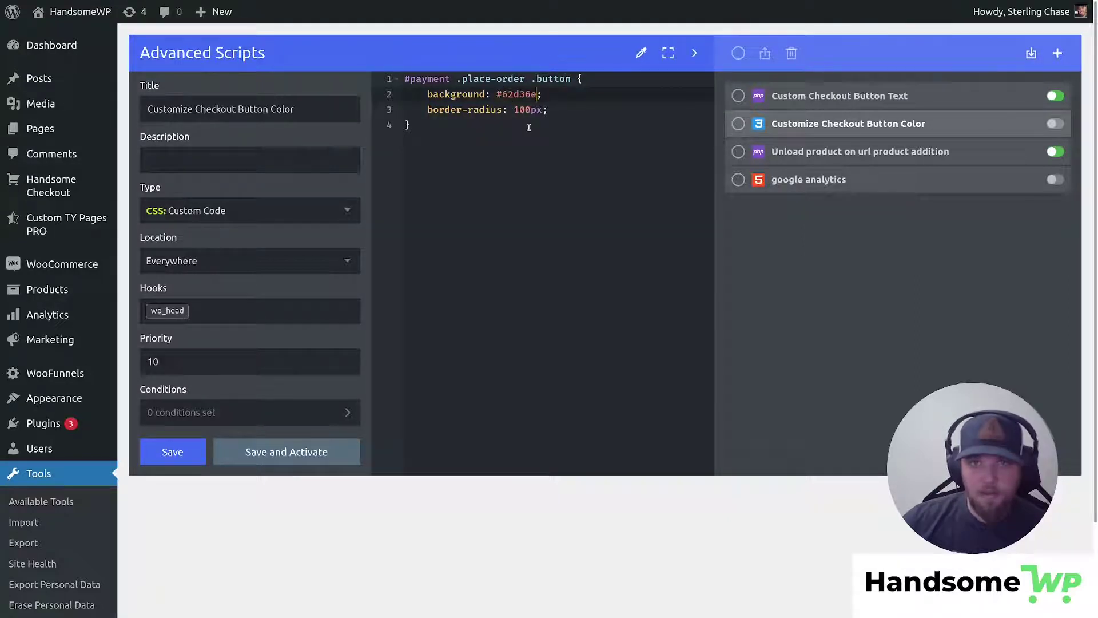
Check the 100px border-radius, save and activate the snippet, and view the checkout page
left_click(536, 94)
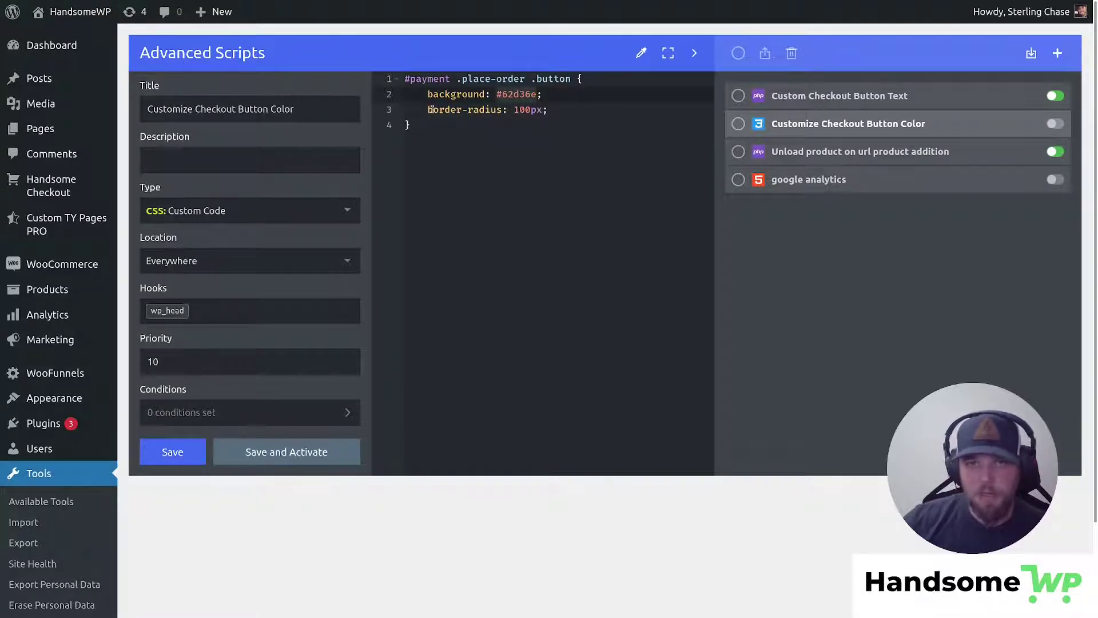
left_click(511, 110)
key("Right")
key("Right")
key("Right")
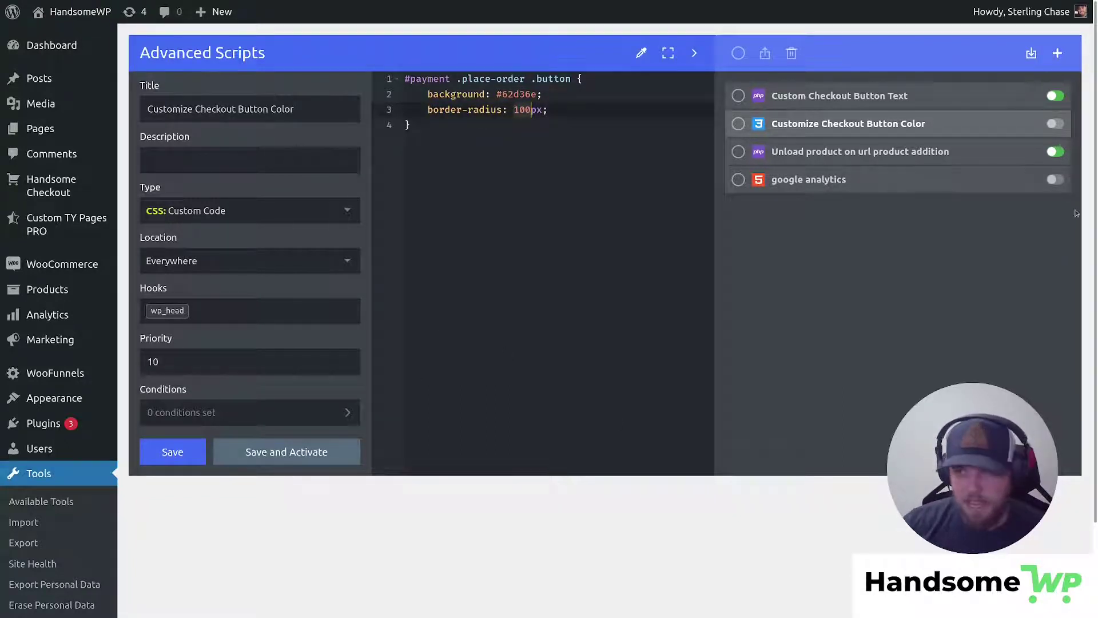
left_click(305, 461)
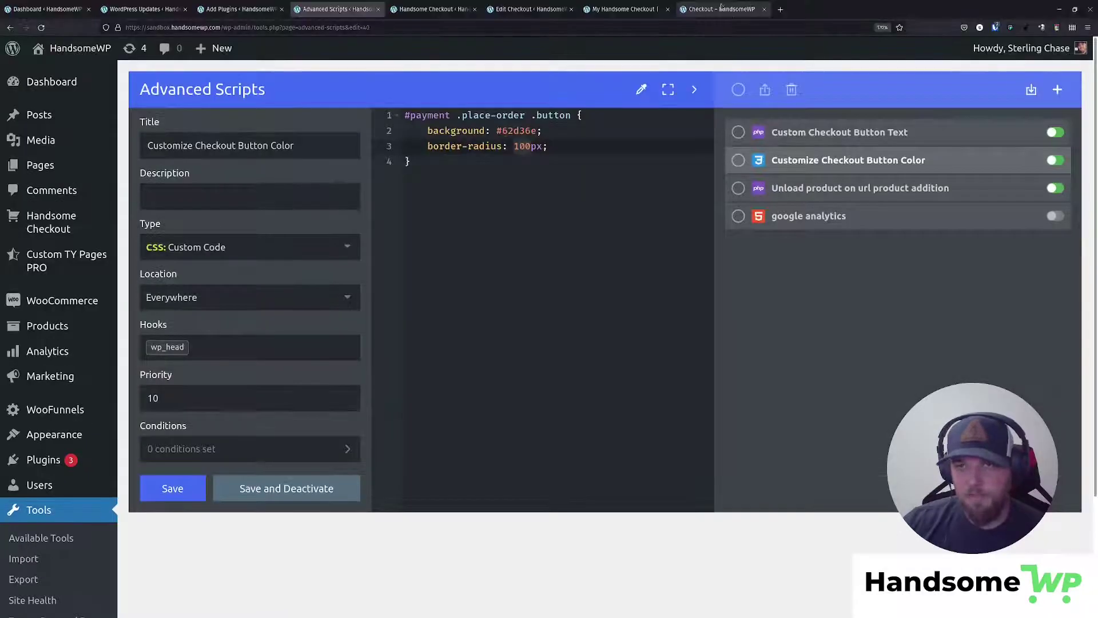
left_click(728, 16)
key("F11")
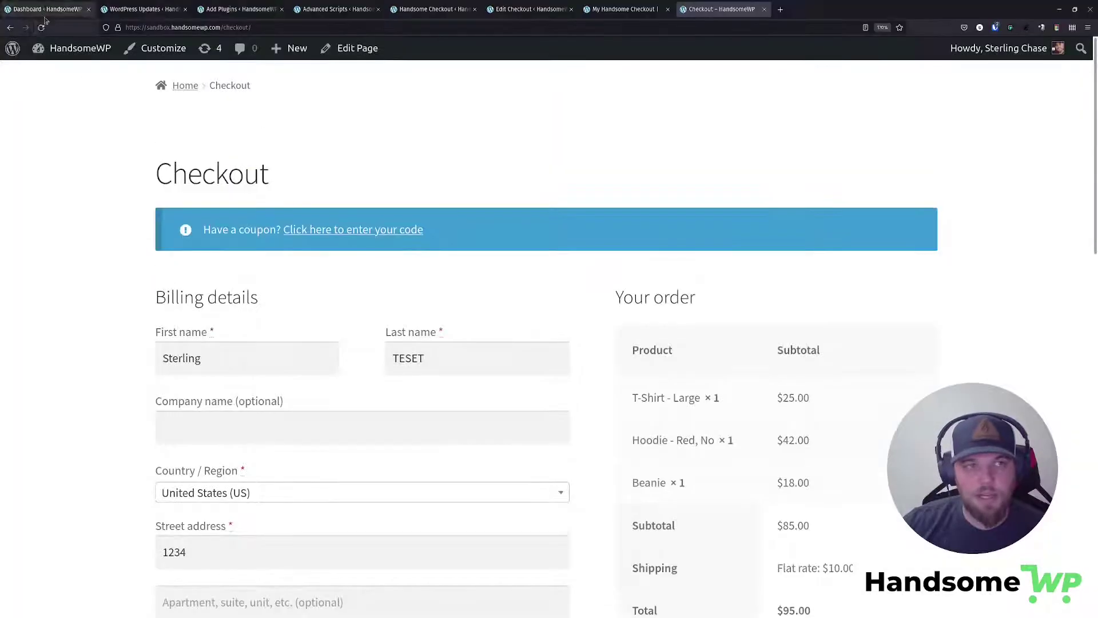
scroll(944, 260, "down", 15)
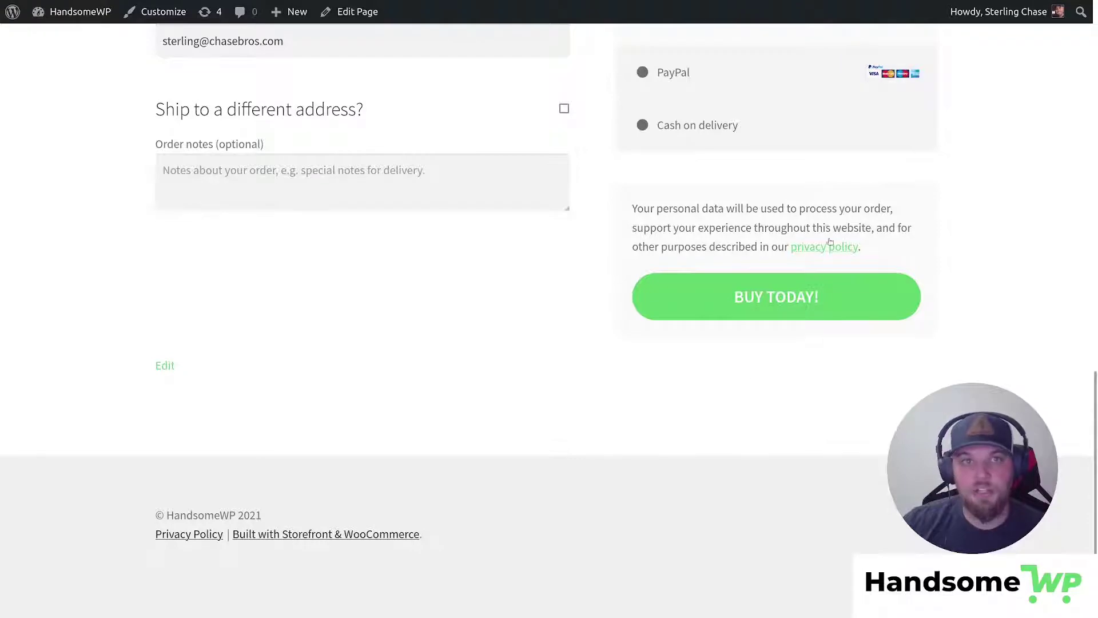
scroll(789, 186, "up", 10)
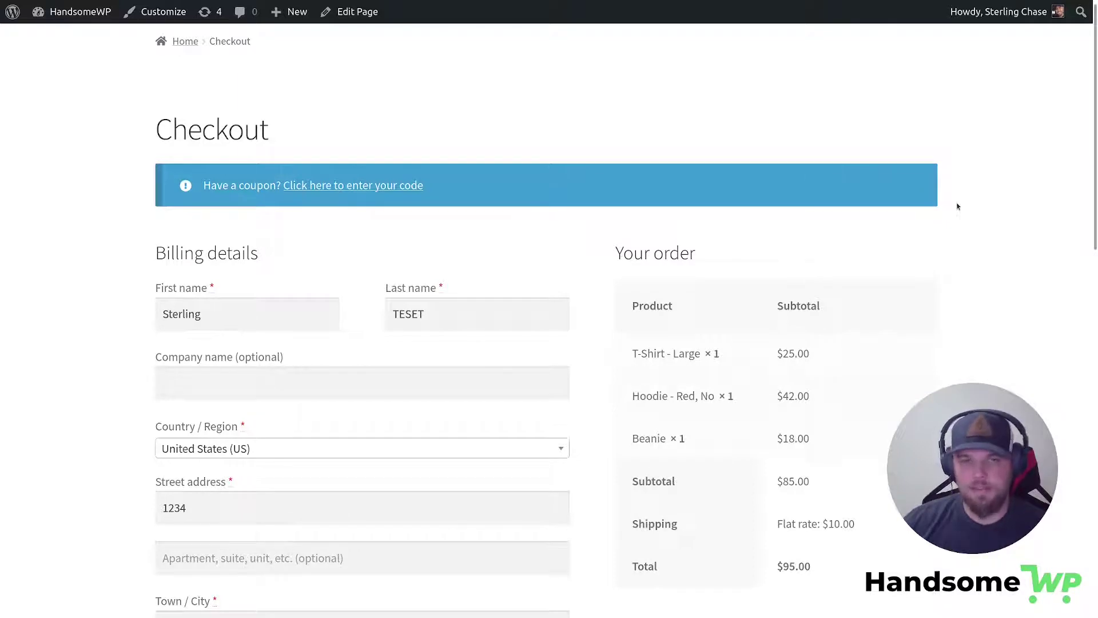
scroll(940, 207, "up", 1)
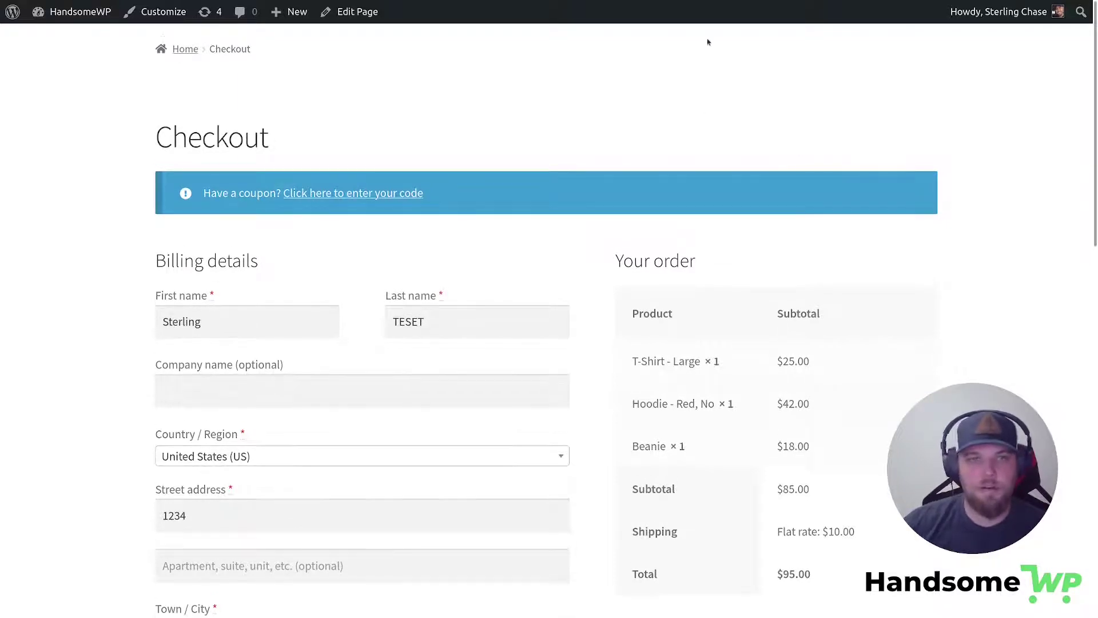
mouse_move(242, 11)
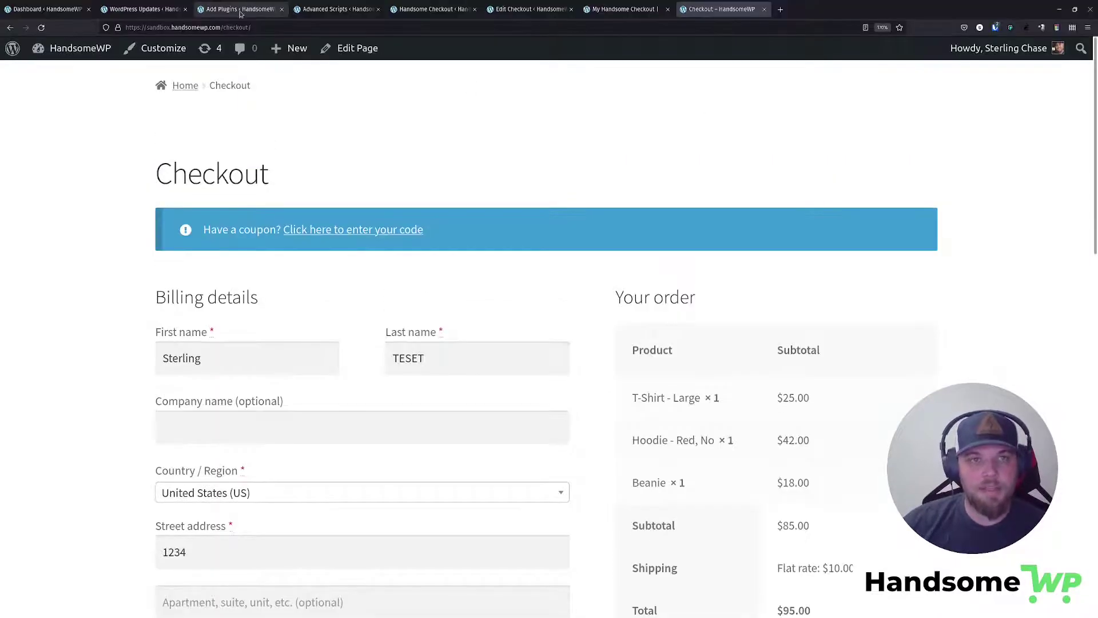
Edit My Handsome Checkout and scroll to its Checkout Button Text, 'I WANT MY PRODUCT!'
left_click(424, 9)
scroll(177, 156, "down", 2)
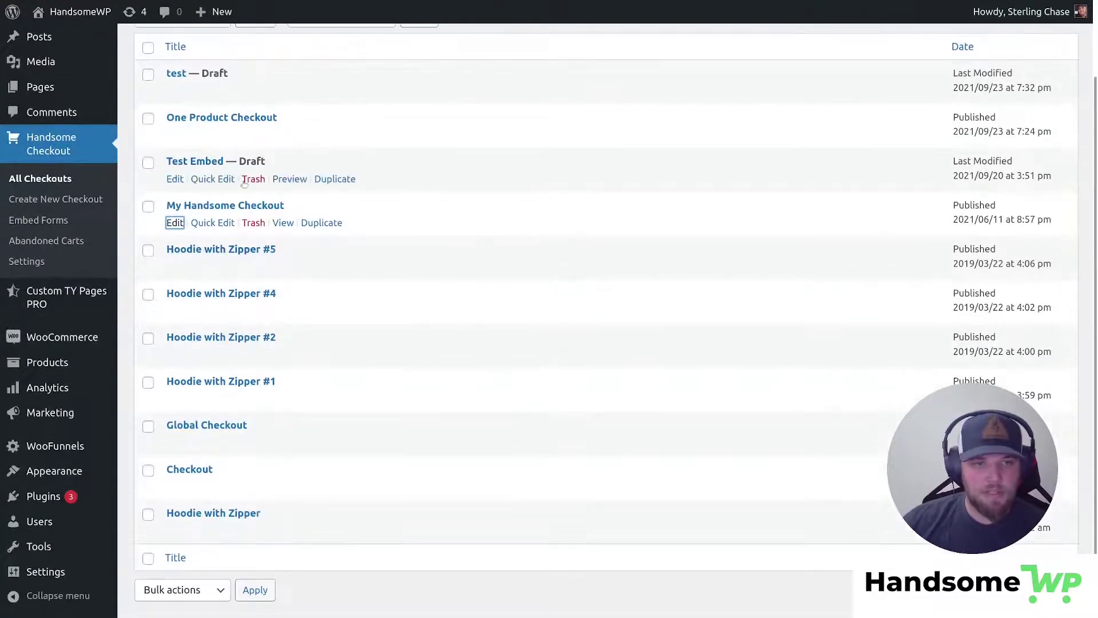
scroll(353, 318, "up", 2)
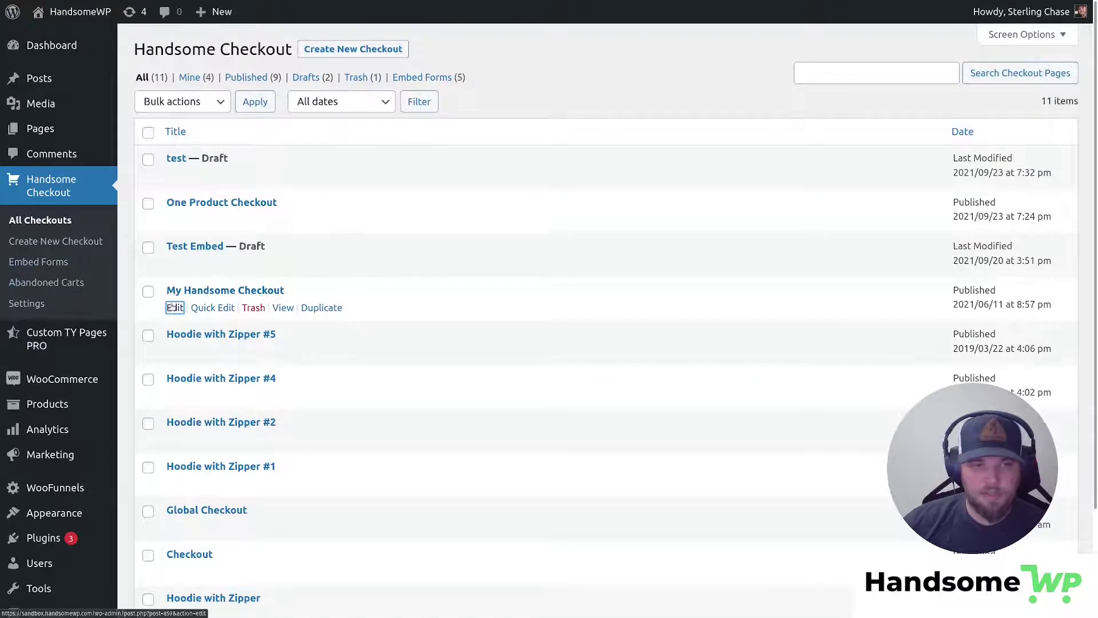
left_click(173, 308)
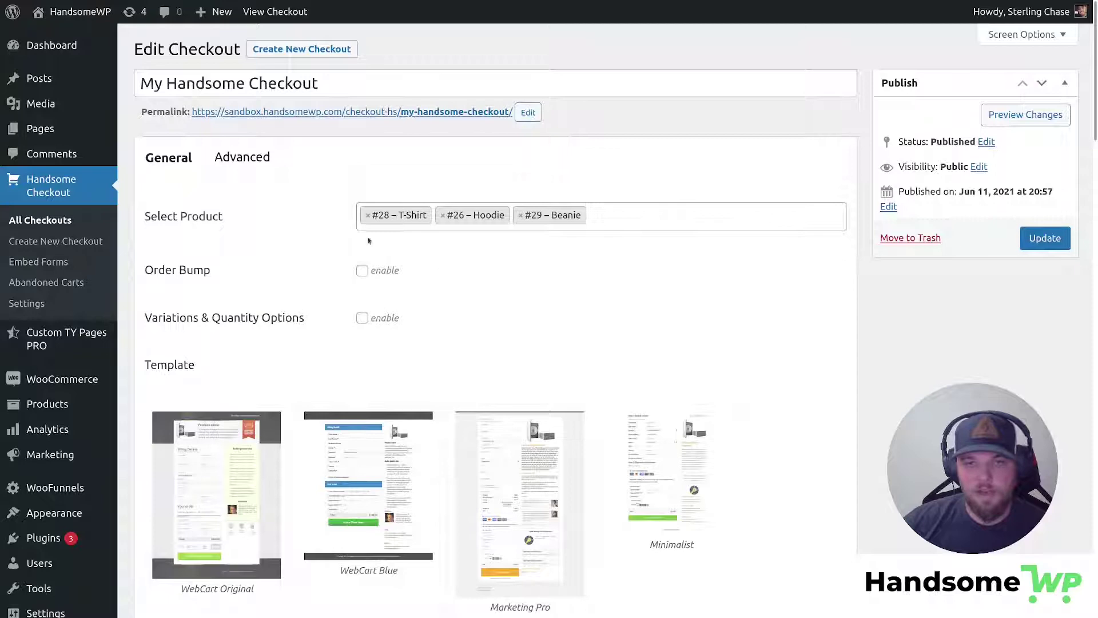
scroll(615, 214, "down", 4)
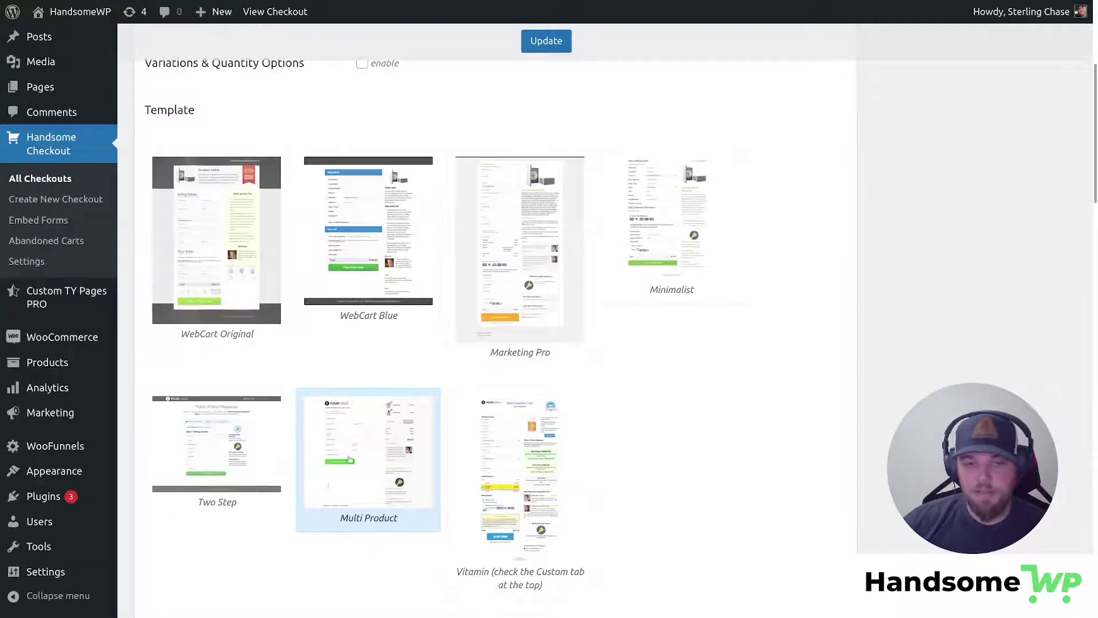
scroll(745, 407, "down", 6)
scroll(441, 298, "down", 16)
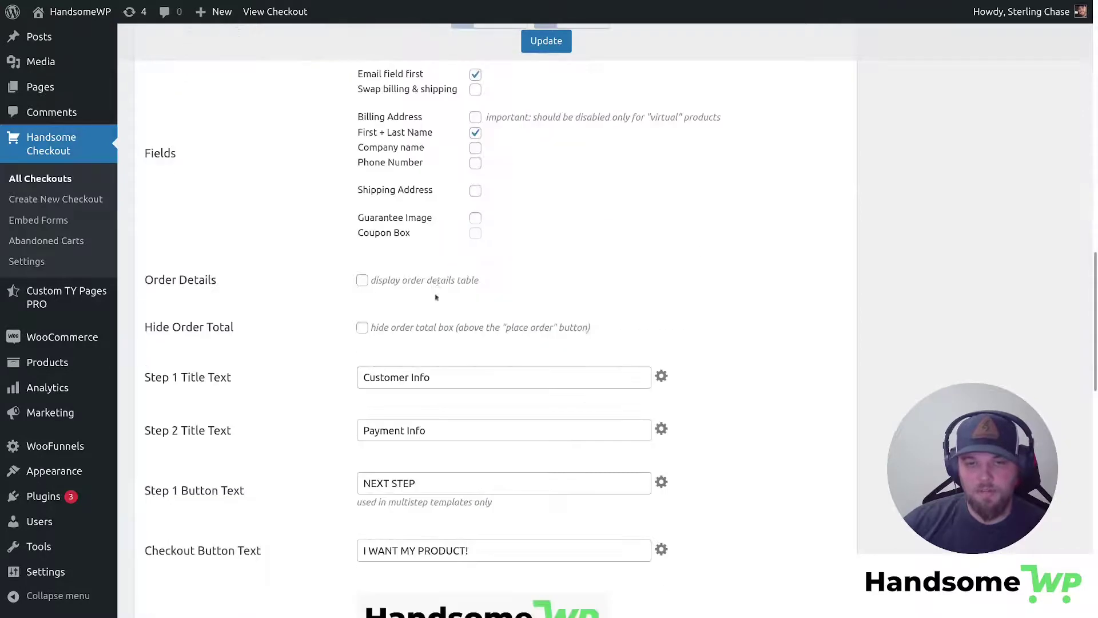
Change the first Button Color from #1e73be to #62d36e
scroll(461, 393, "up", 4)
scroll(461, 392, "up", 6)
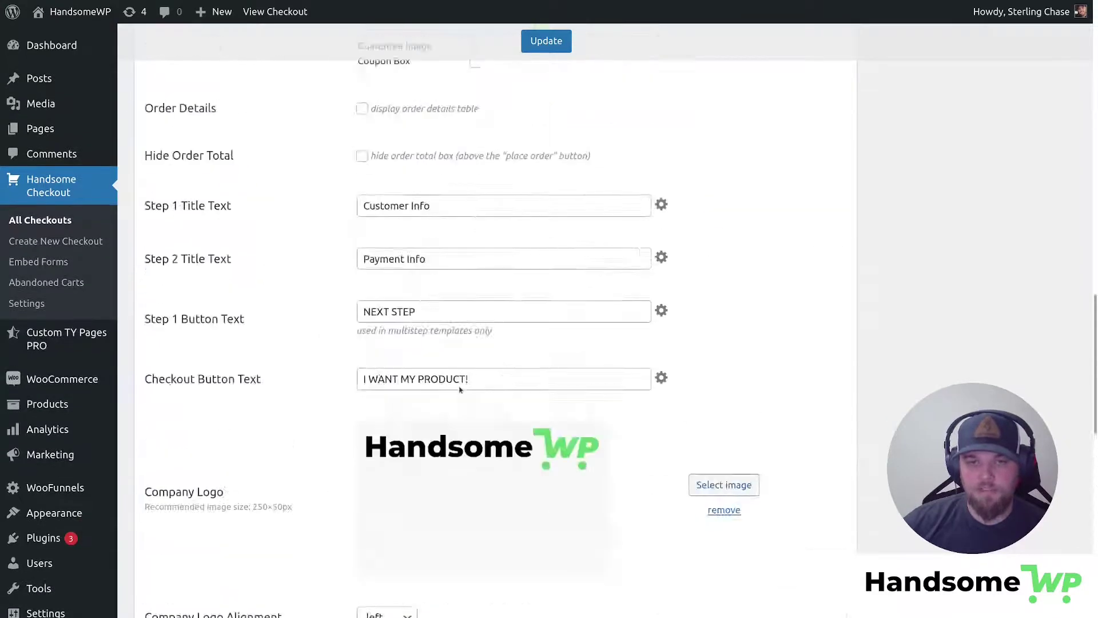
scroll(610, 241, "up", 5)
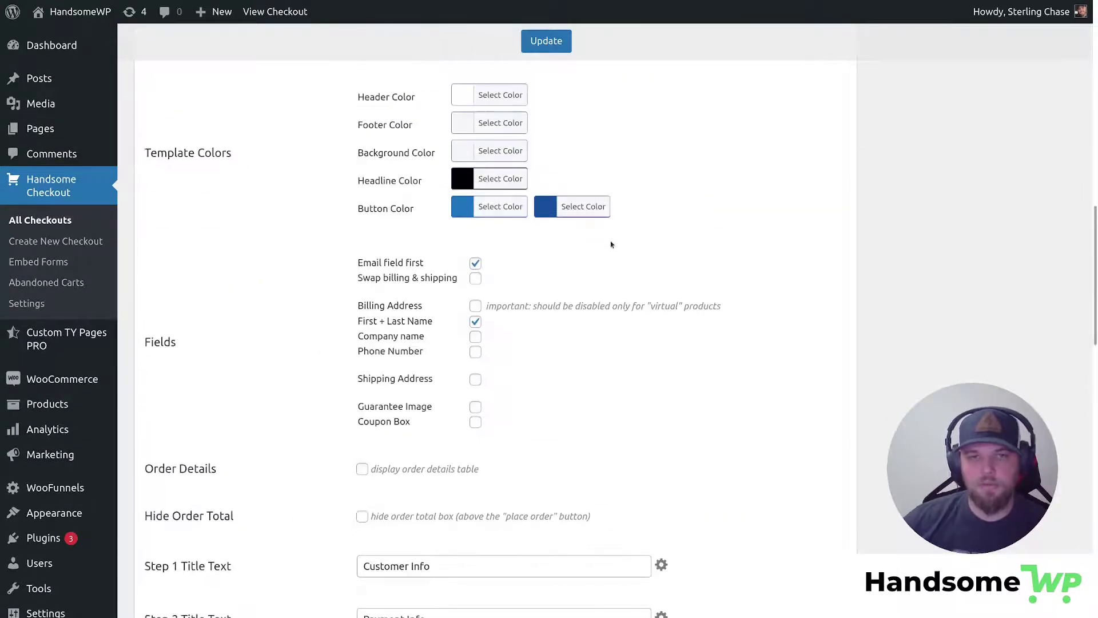
left_click(471, 210)
left_click(564, 205)
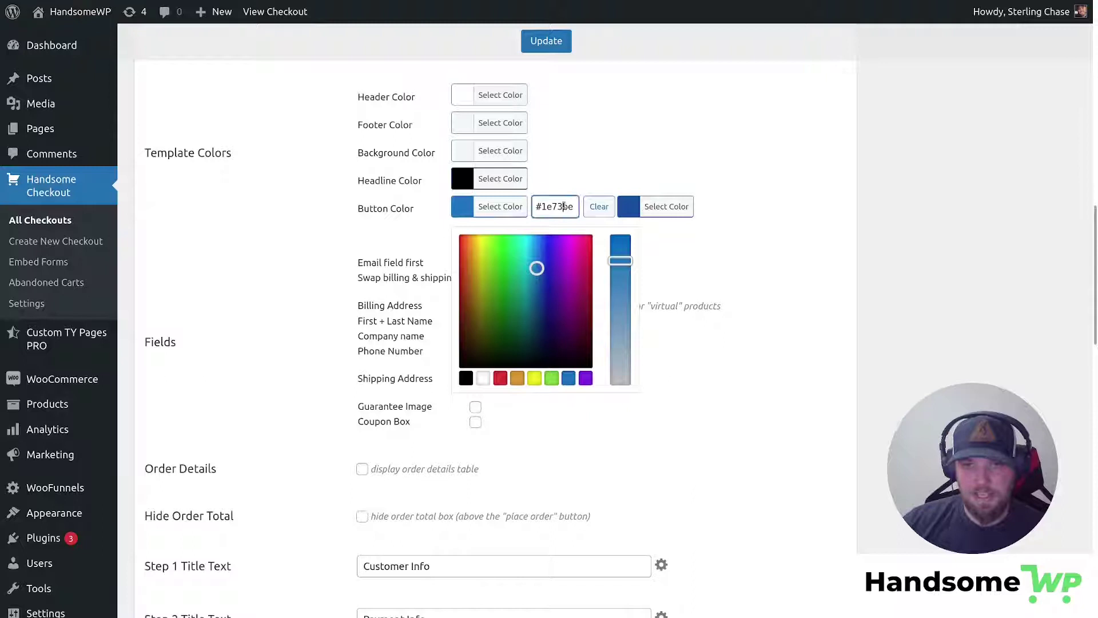
triple_click(561, 207)
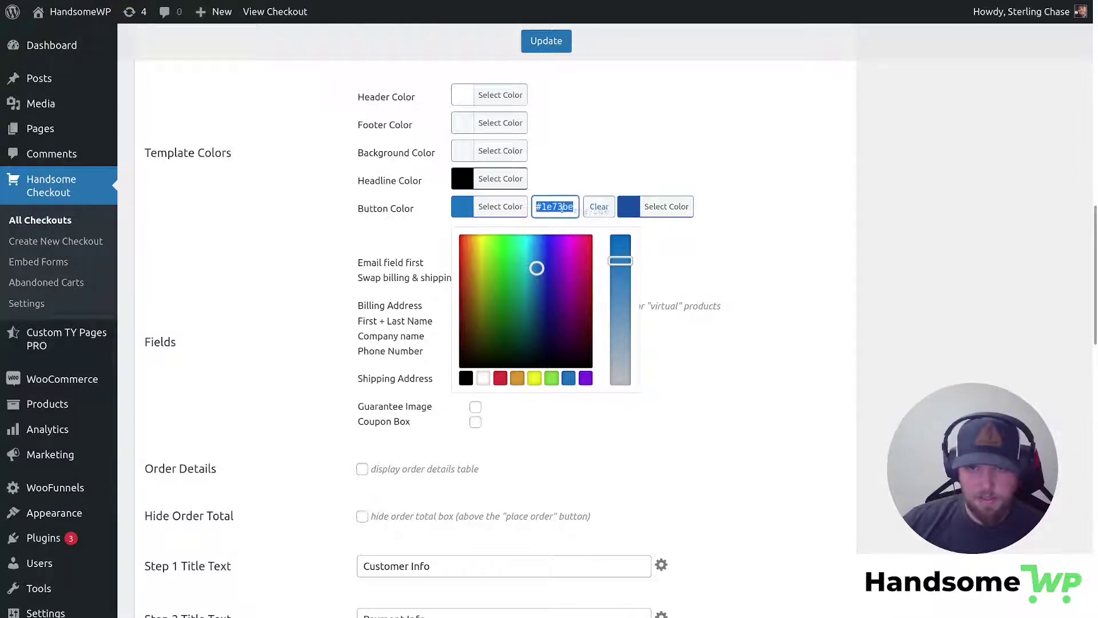
type("#62d36e")
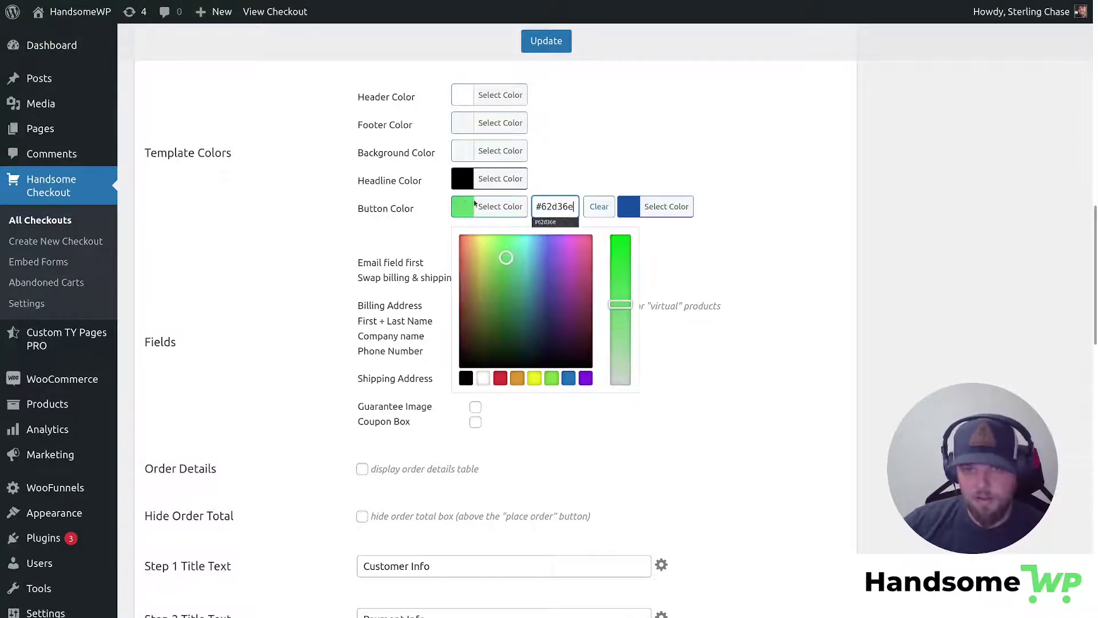
Set the second button colour to #62d36e, then darken it to #489e58
left_click(628, 211)
triple_click(630, 205)
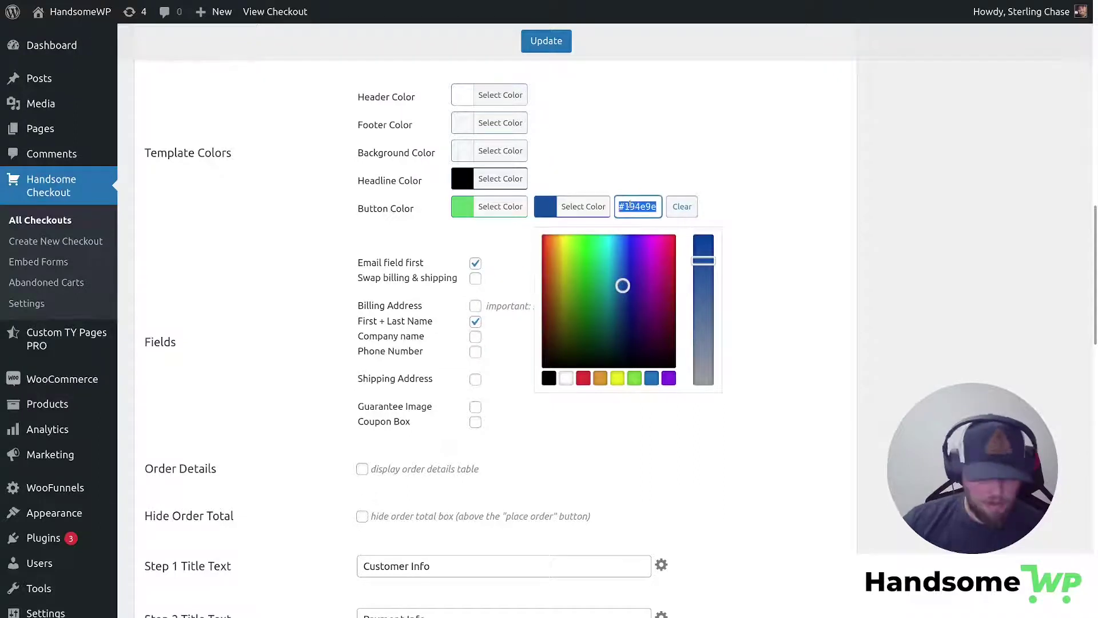
type("#62d36e")
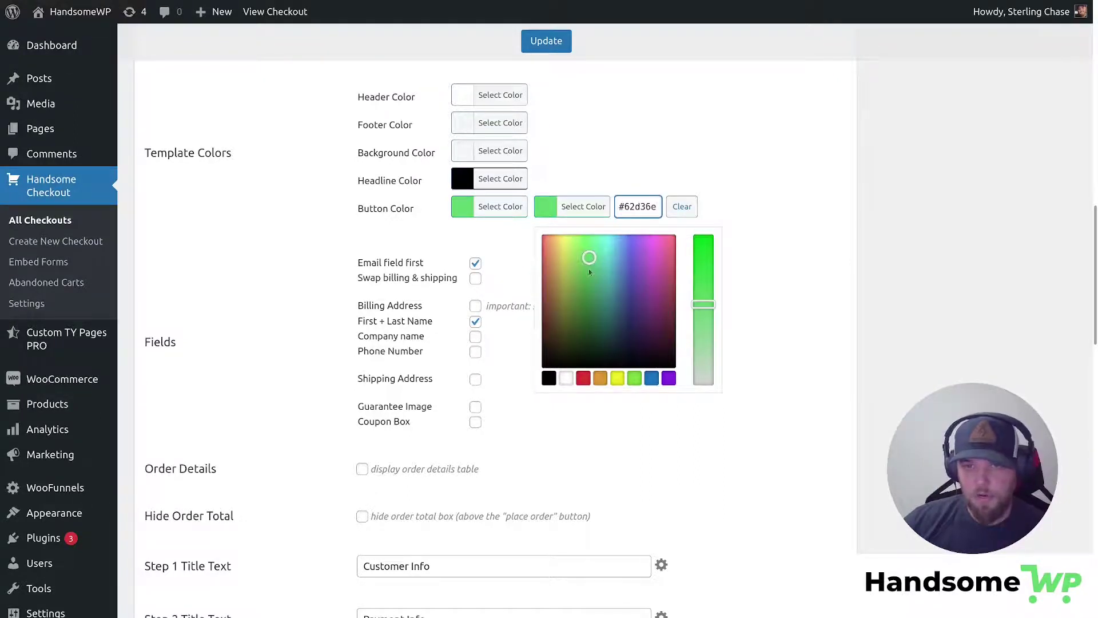
left_click_drag(591, 272, 591, 285)
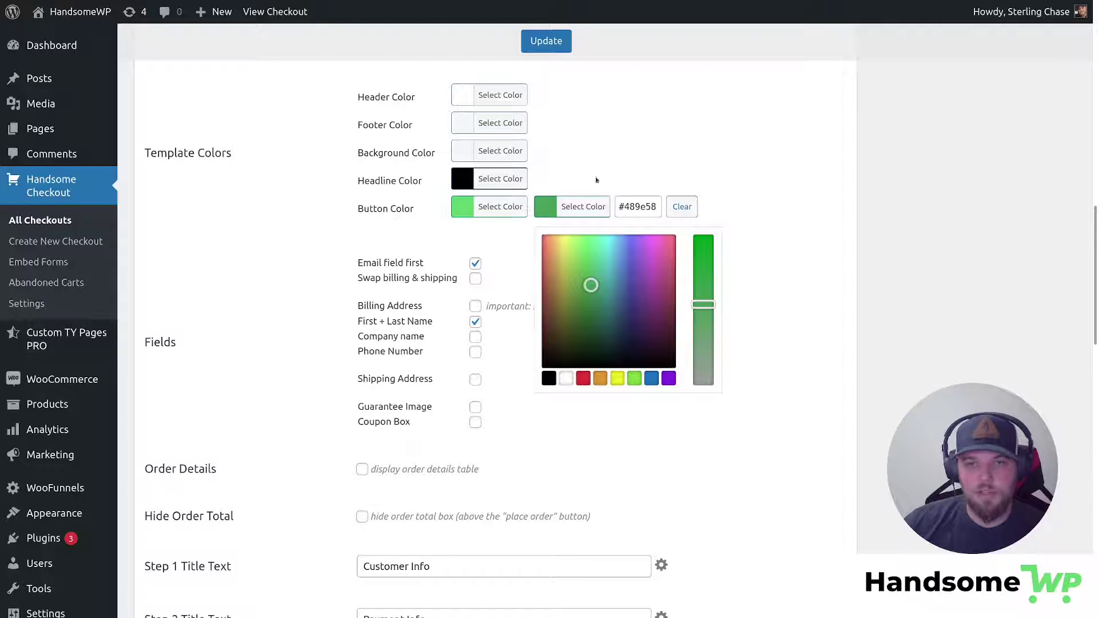
scroll(362, 227, "down", 3)
scroll(366, 221, "down", 6)
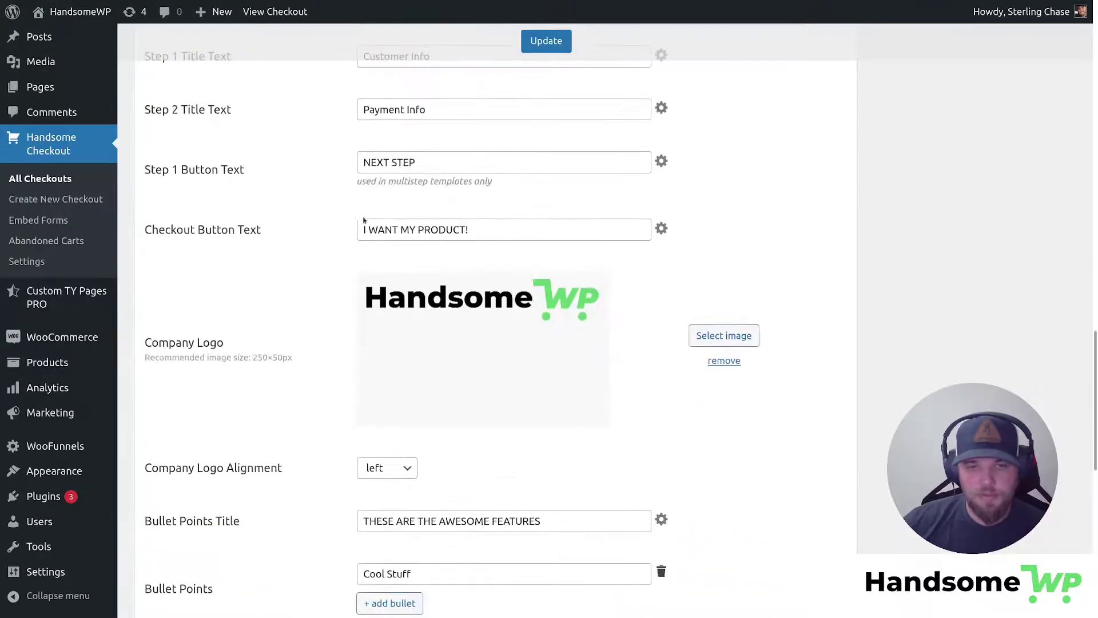
left_click_drag(144, 228, 266, 231)
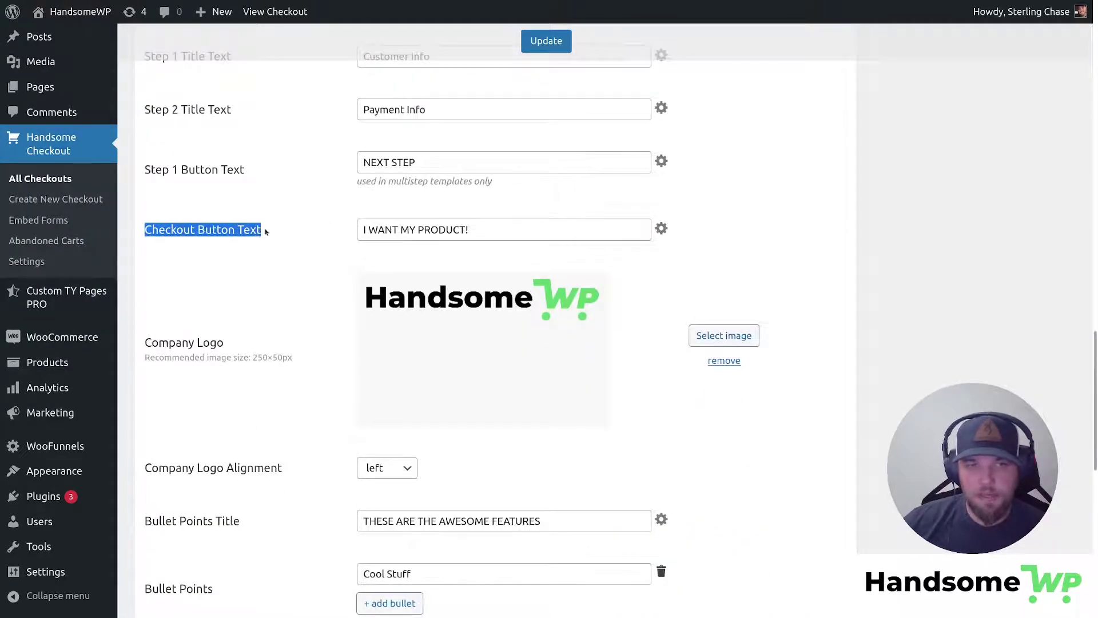
left_click_drag(364, 230, 479, 232)
left_click(377, 231)
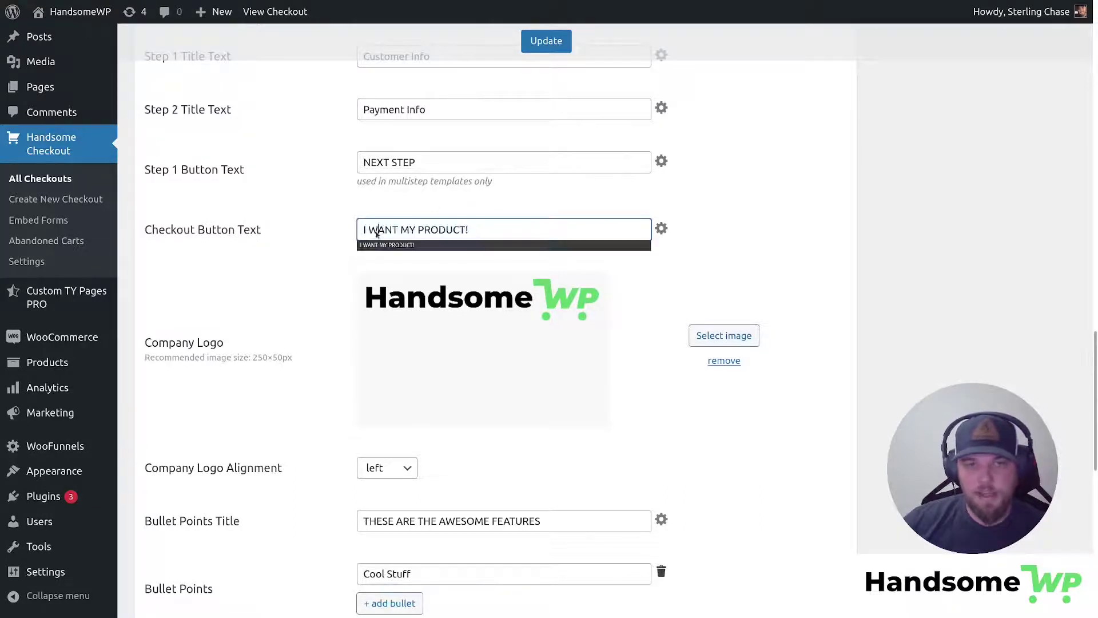
left_click(716, 231)
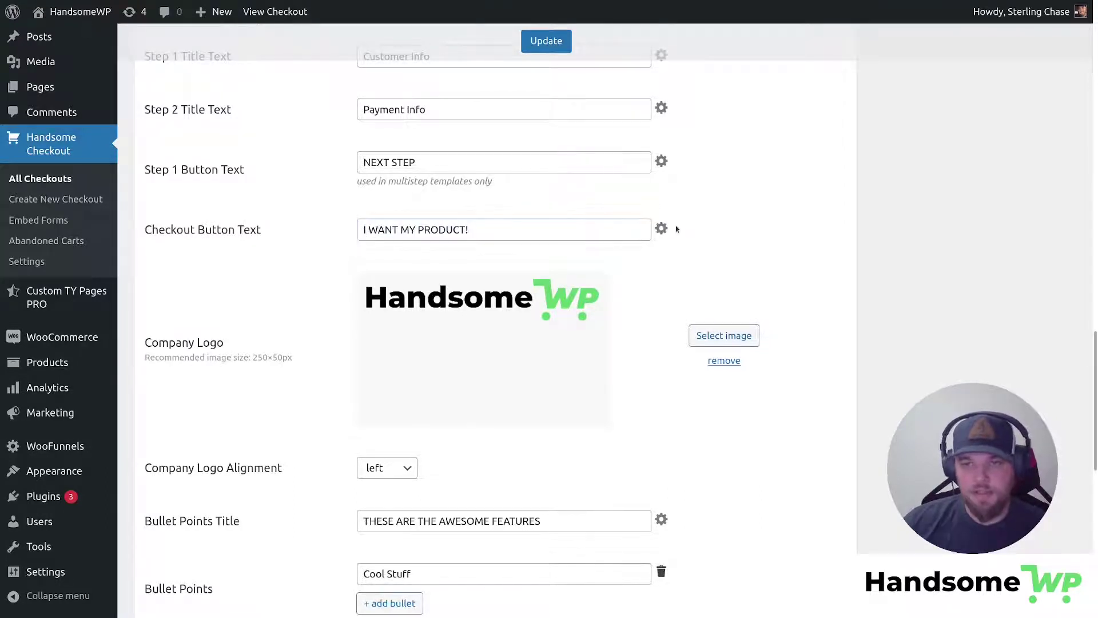
left_click(662, 228)
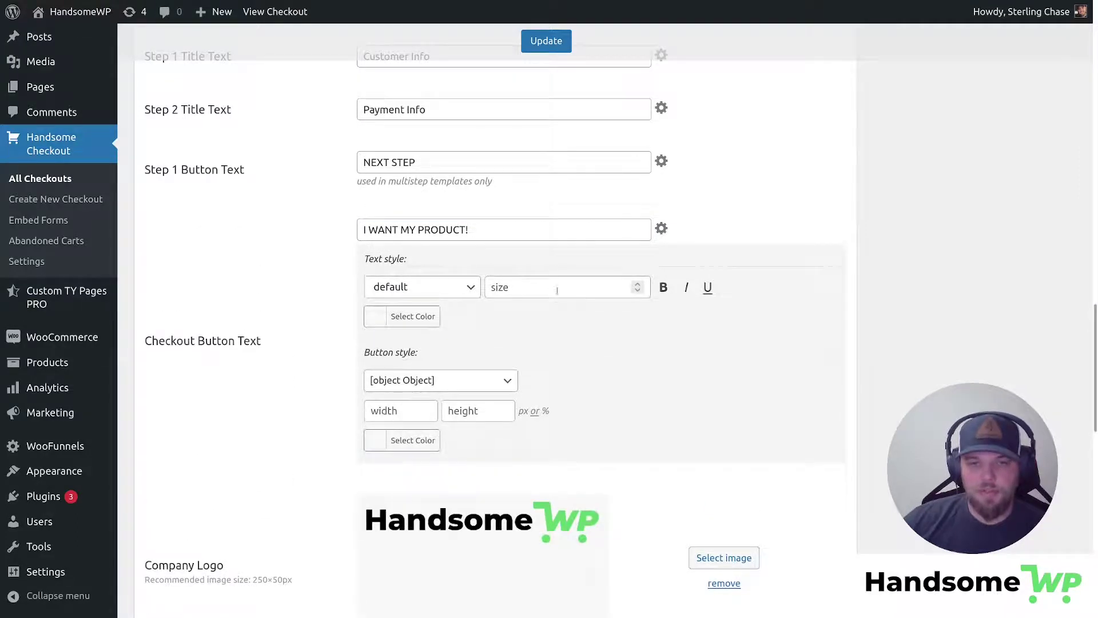
left_click(507, 291)
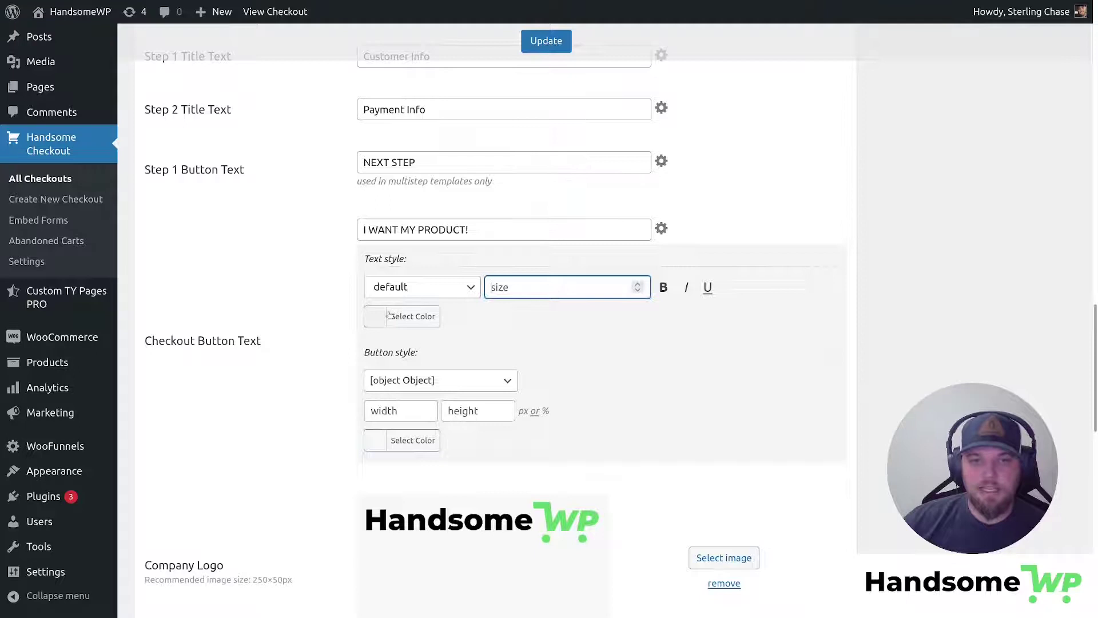
left_click(422, 287)
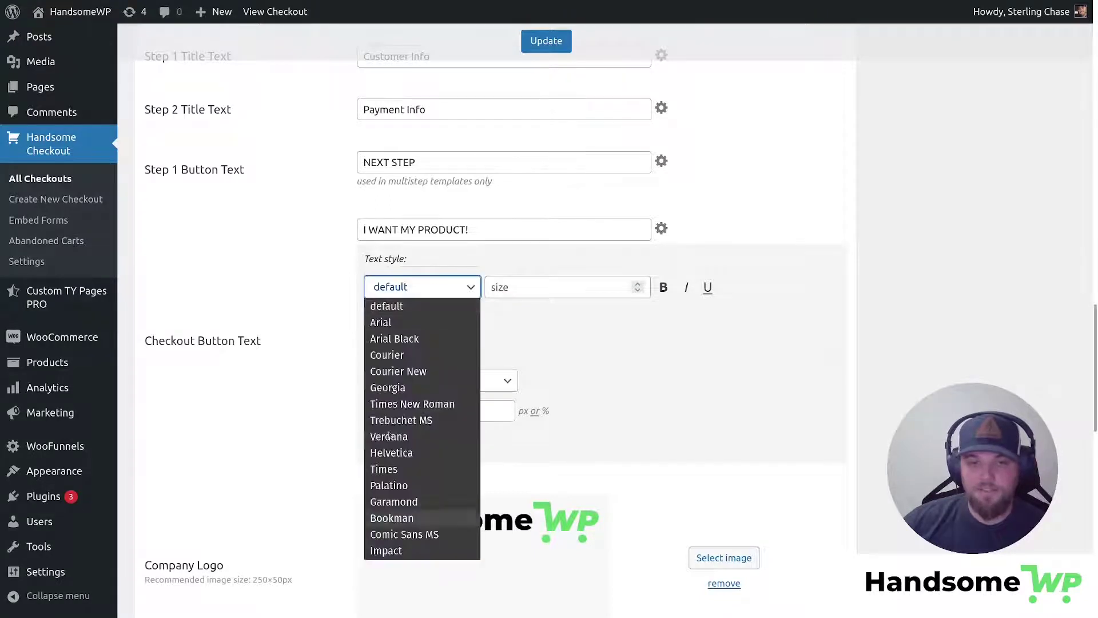
left_click(595, 318)
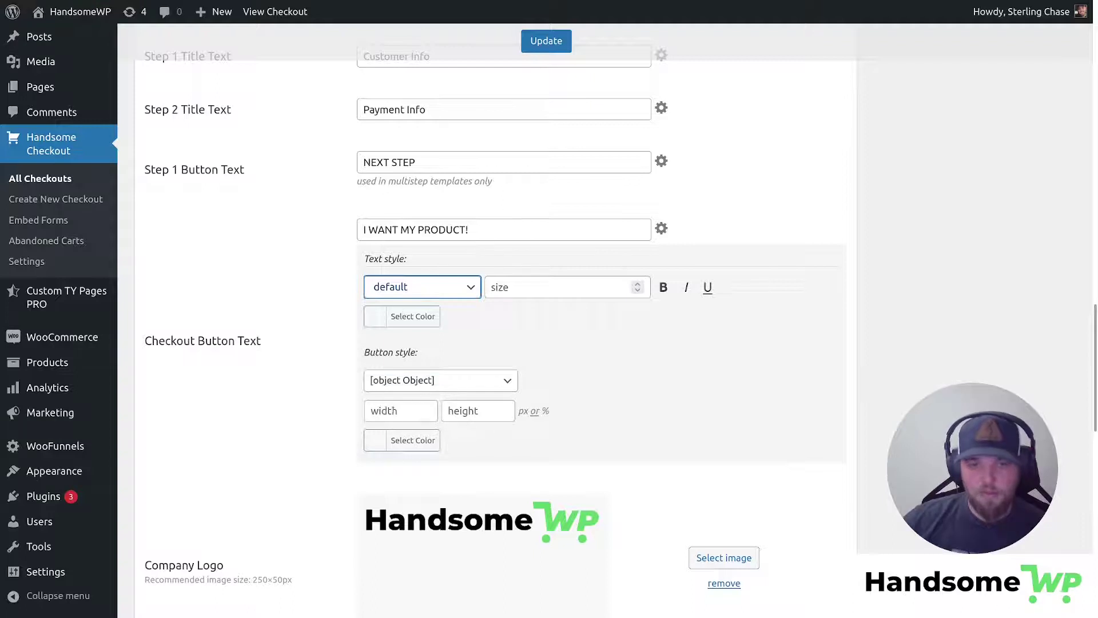
left_click(435, 380)
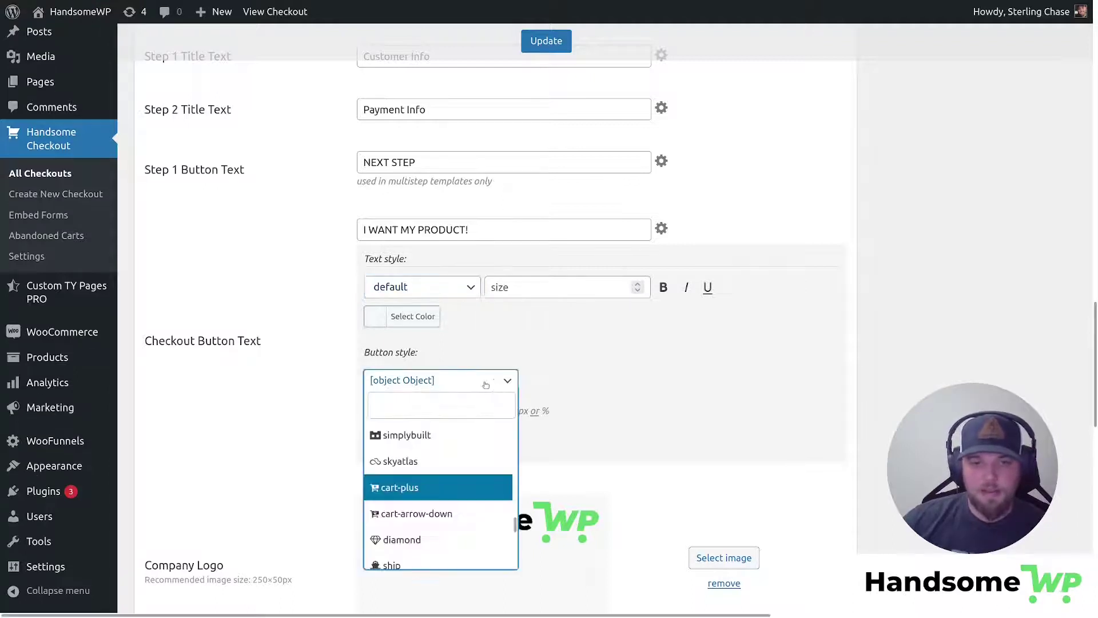
scroll(400, 515, "down", 10)
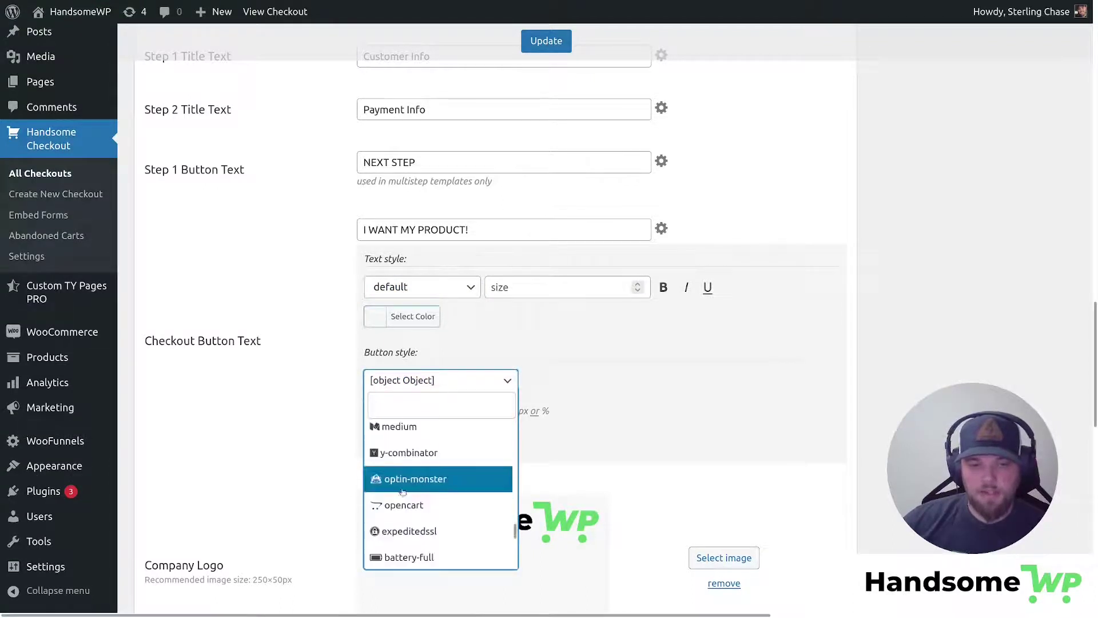
left_click(612, 368)
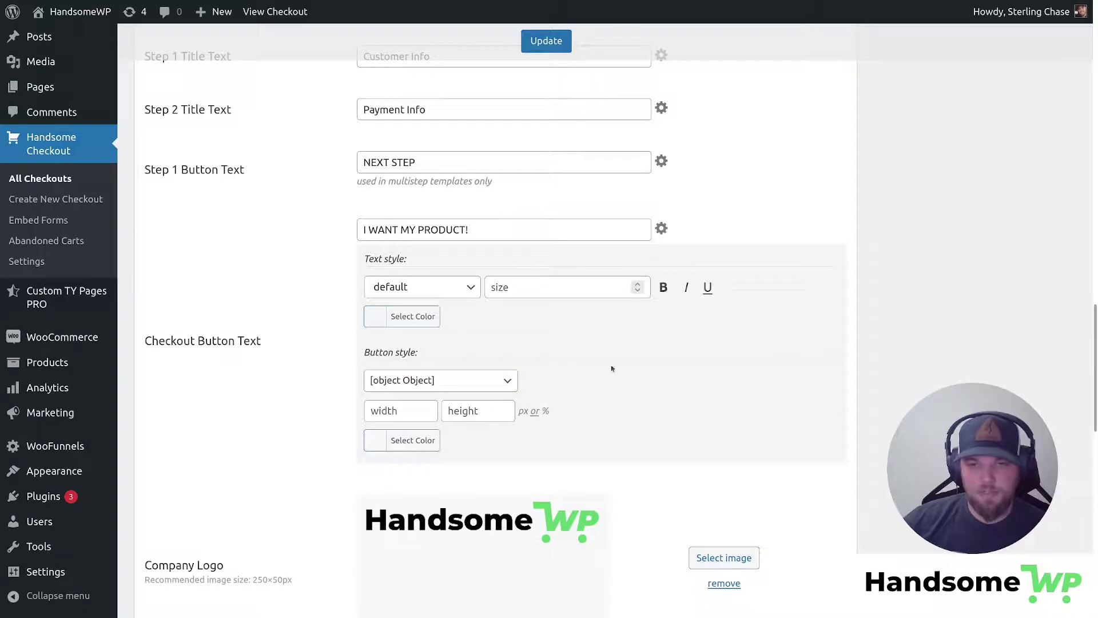
left_click(661, 229)
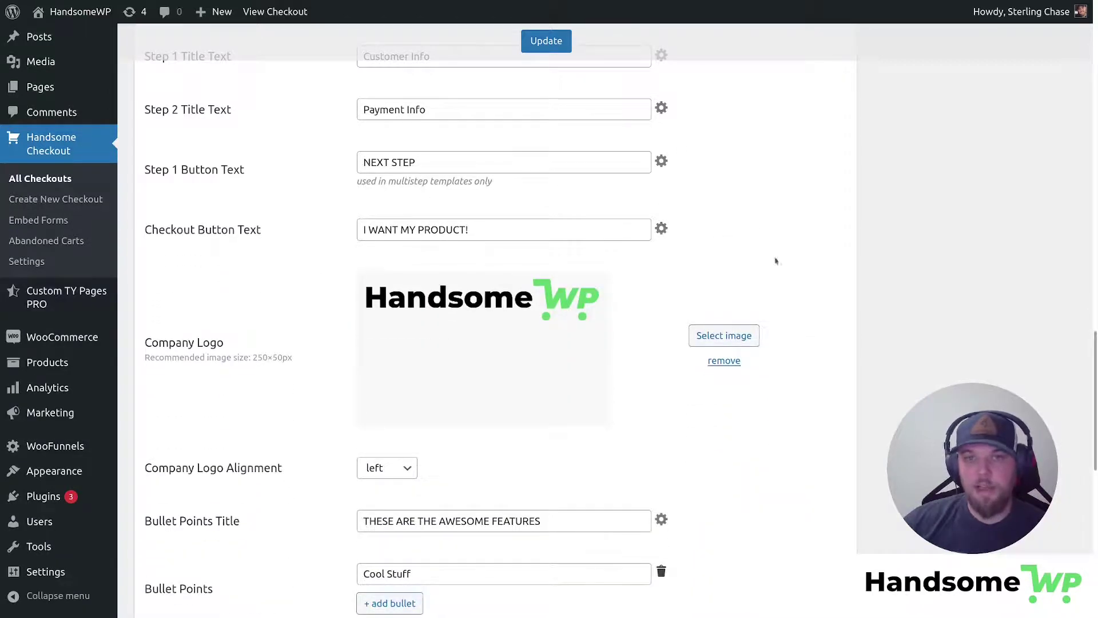
scroll(824, 307, "up", 5)
scroll(824, 306, "down", 1)
scroll(824, 307, "down", 3)
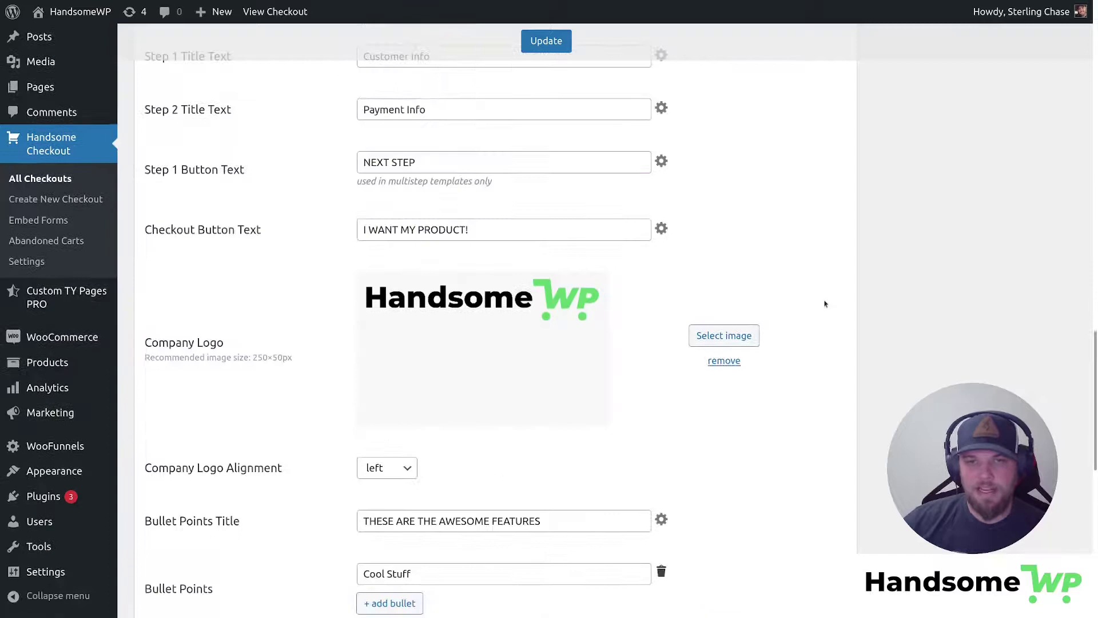
scroll(822, 296, "up", 5)
scroll(822, 295, "down", 5)
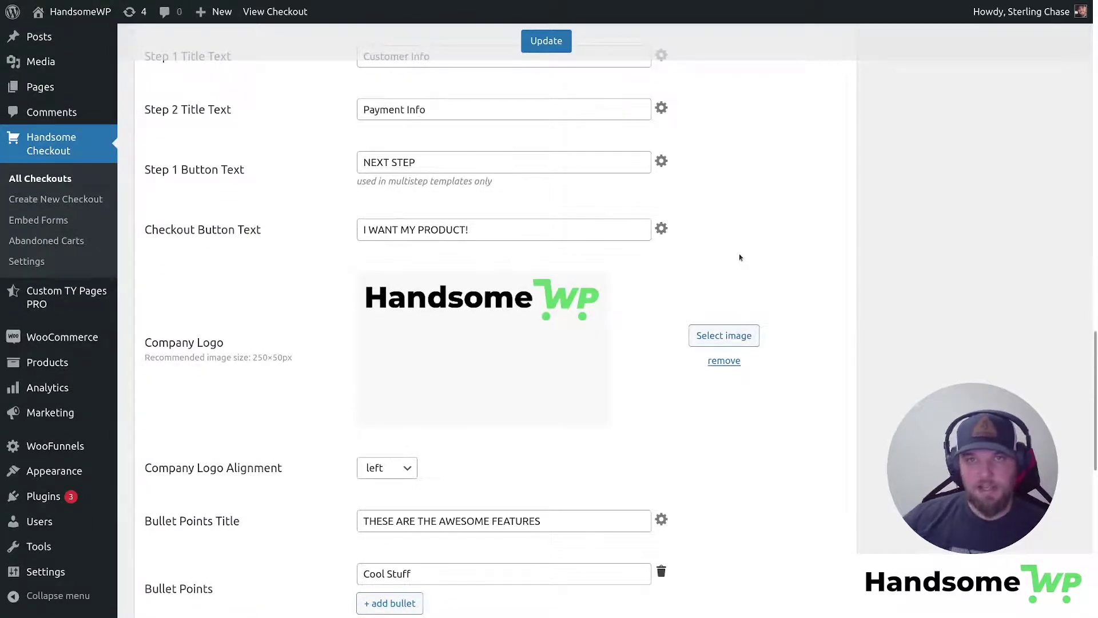
Update the checkout settings and preview the live Handsome checkout page
left_click(542, 46)
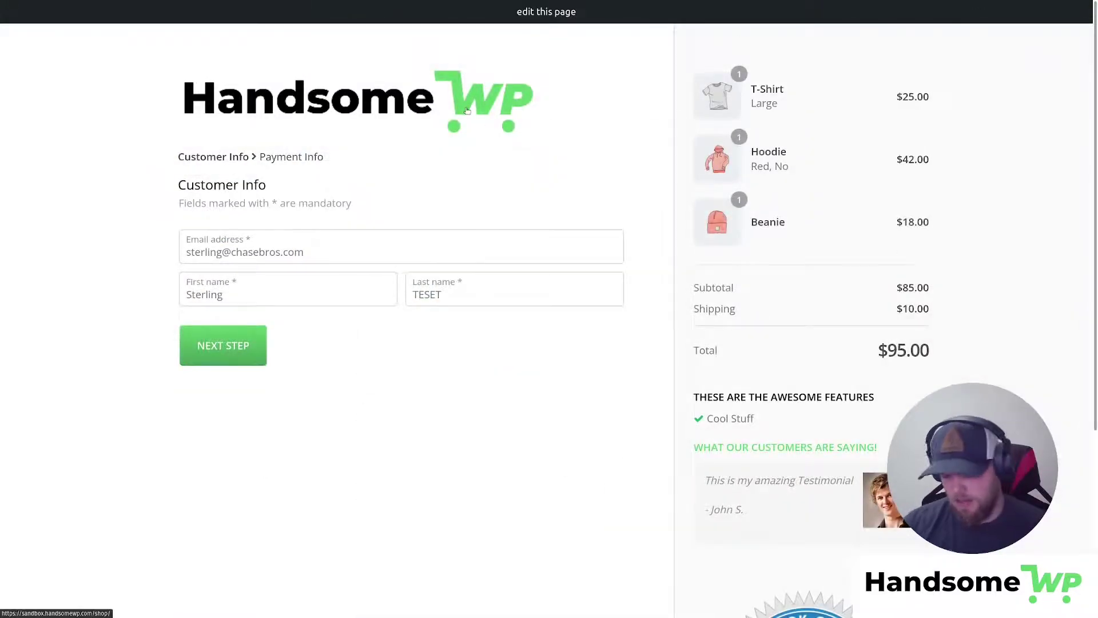
key("ctrl+minus")
key("ctrl+minus")
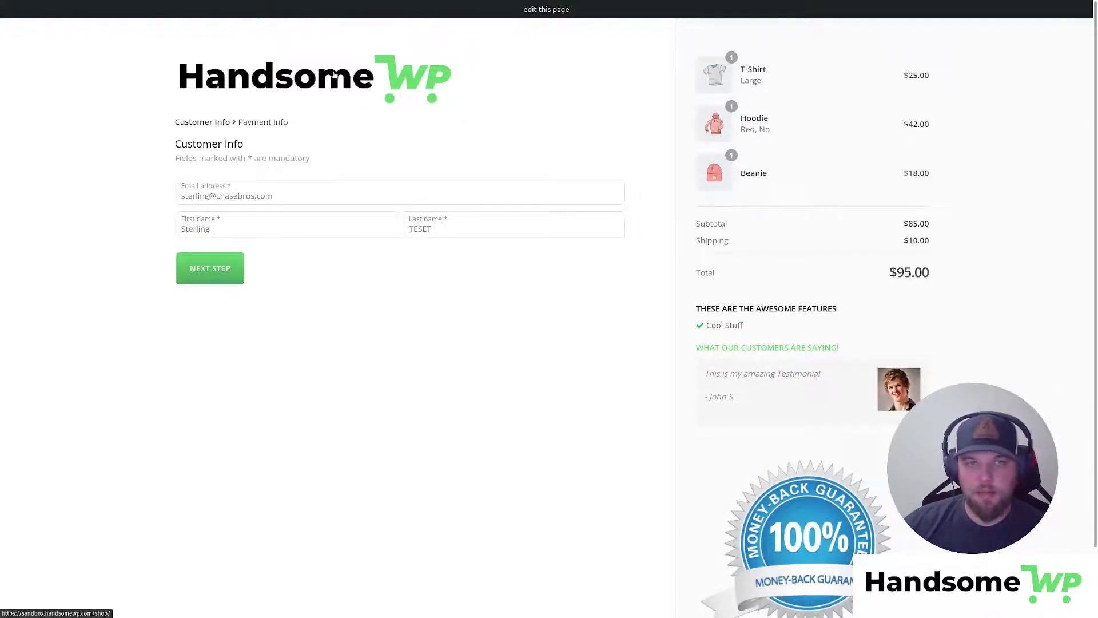
key("ctrl+plus")
key("ctrl+plus")
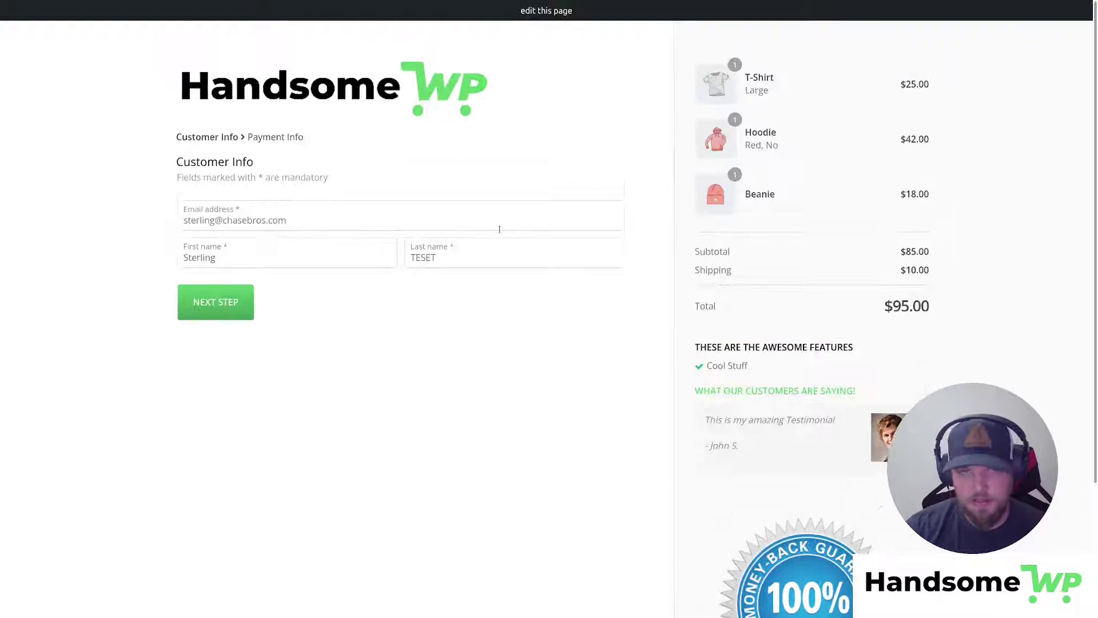
Continue to payment, click the green I WANT MY PRODUCT! button, then return to Customer Info
left_click(227, 346)
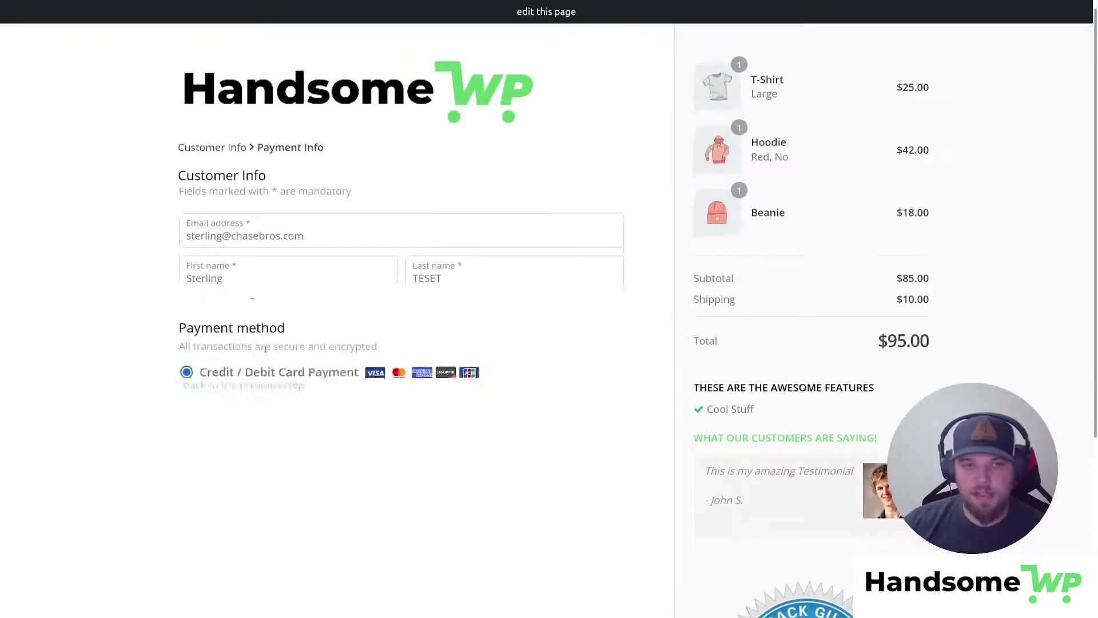
scroll(280, 322, "down", 2)
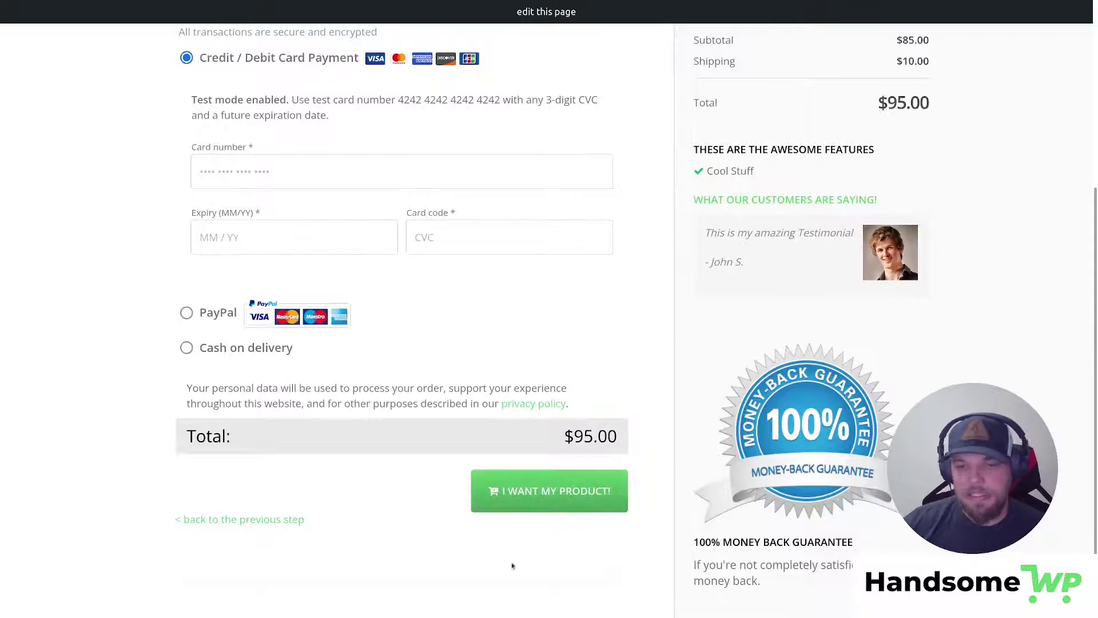
left_click(508, 496)
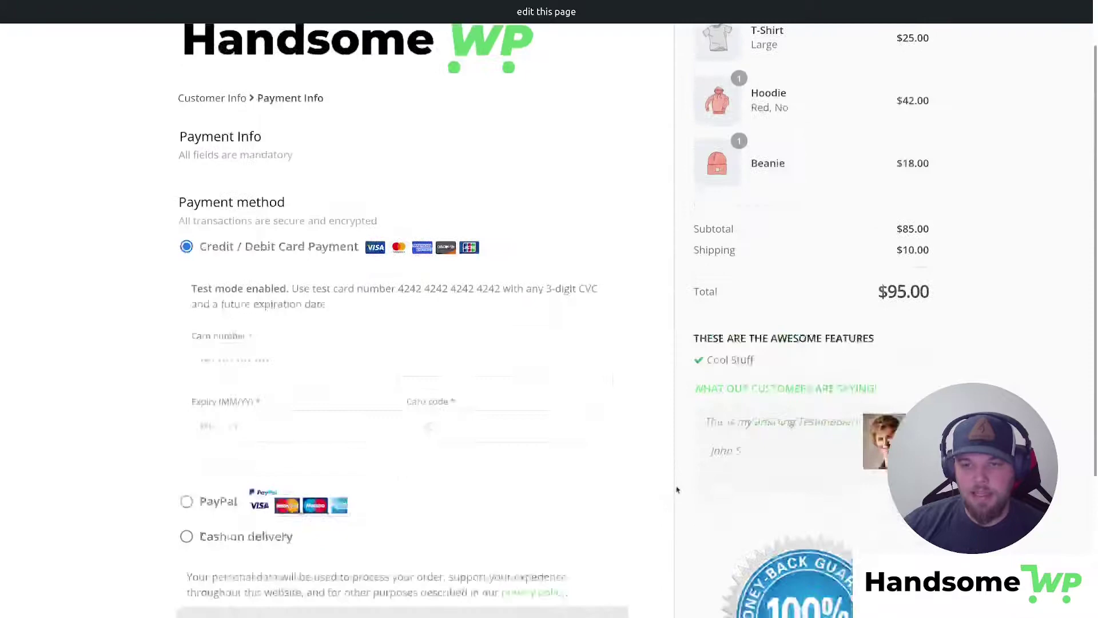
left_click_drag(677, 488, 892, 388)
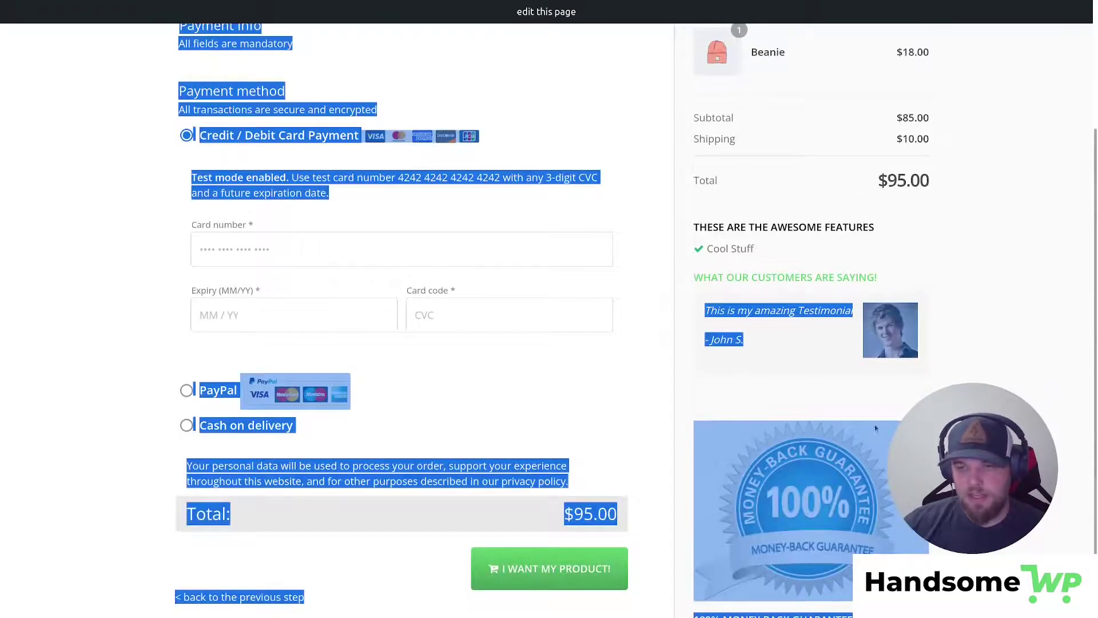
left_click_drag(772, 277, 881, 278)
scroll(640, 304, "up", 3)
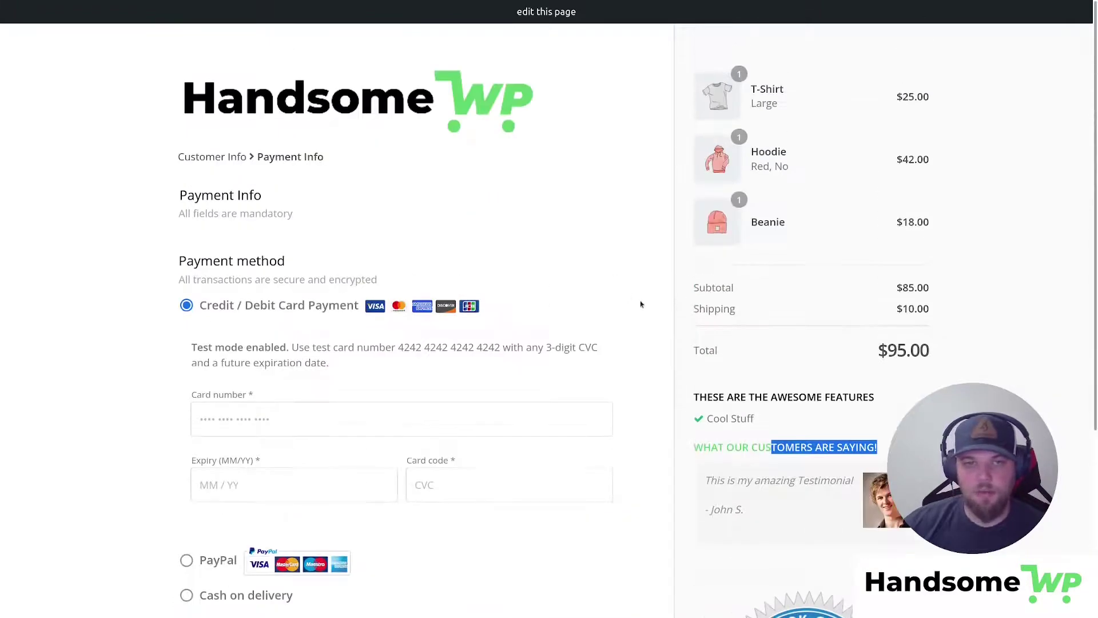
scroll(641, 304, "down", 5)
left_click(240, 518)
scroll(614, 356, "up", 3)
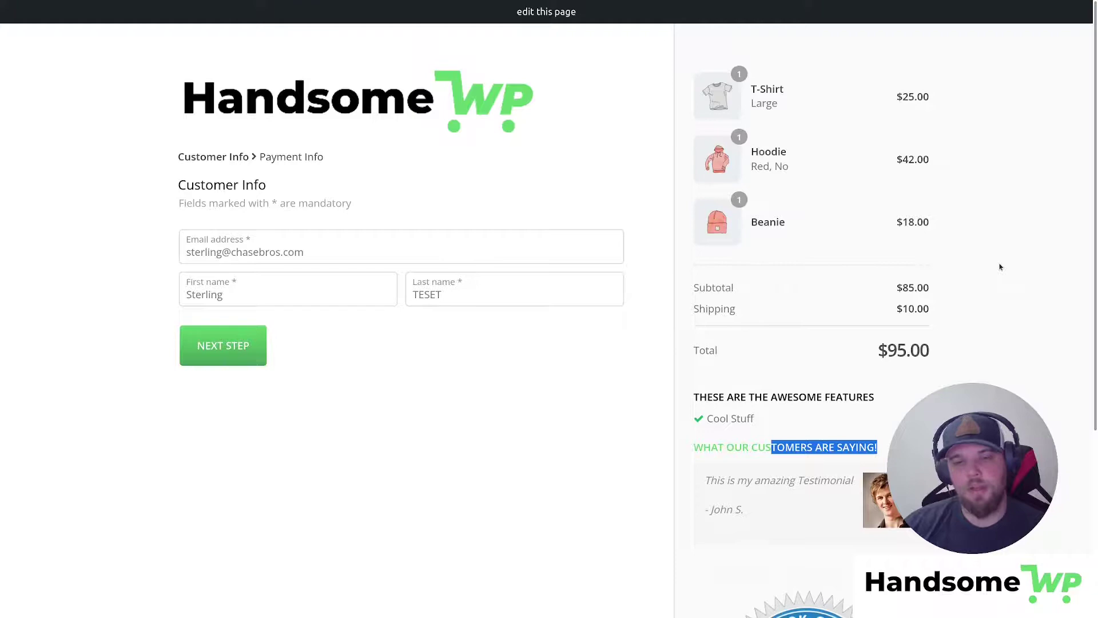
Open the Custom Checkout Button Text script in Advanced Scripts
left_click(518, 9)
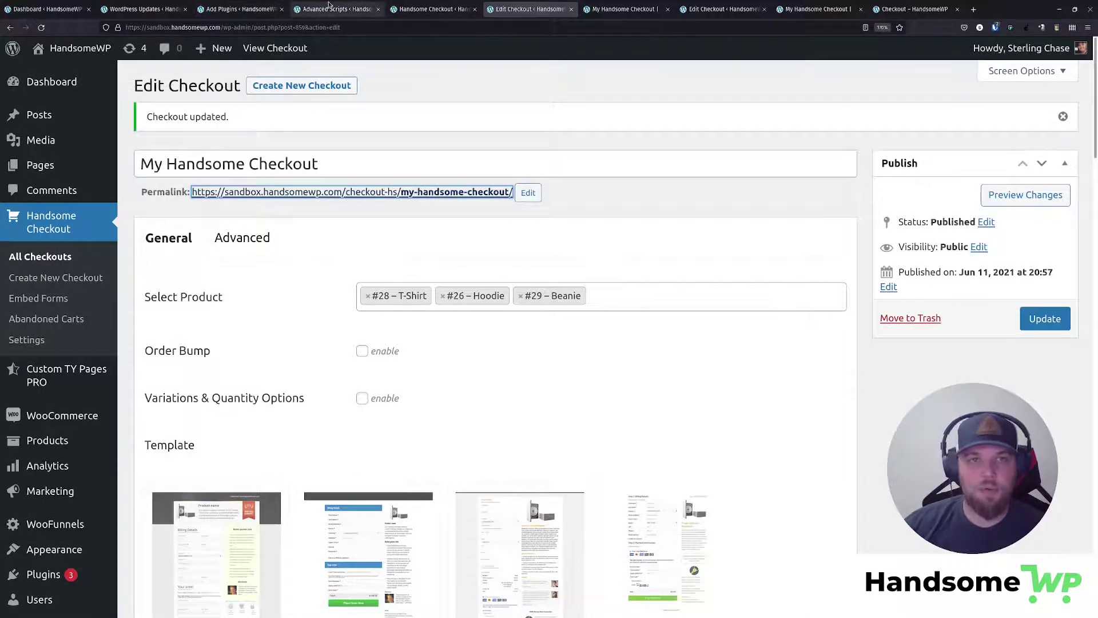
left_click(330, 8)
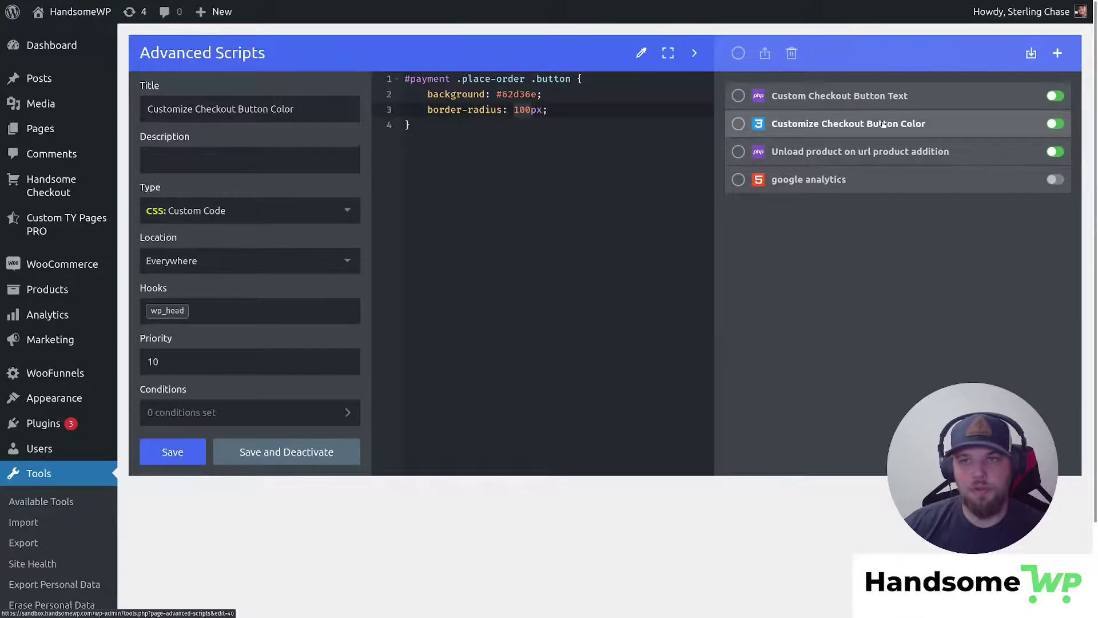
left_click(882, 97)
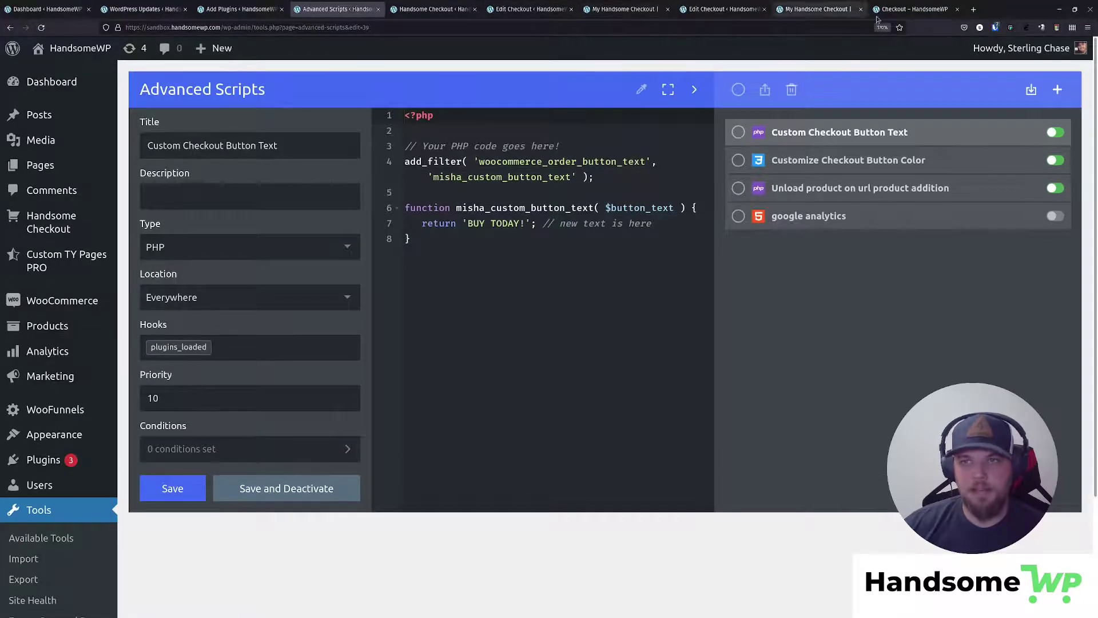
View the default checkout's rounded green BUY TODAY! button, then the Handsome checkouts list
left_click(895, 13)
scroll(790, 237, "down", 10)
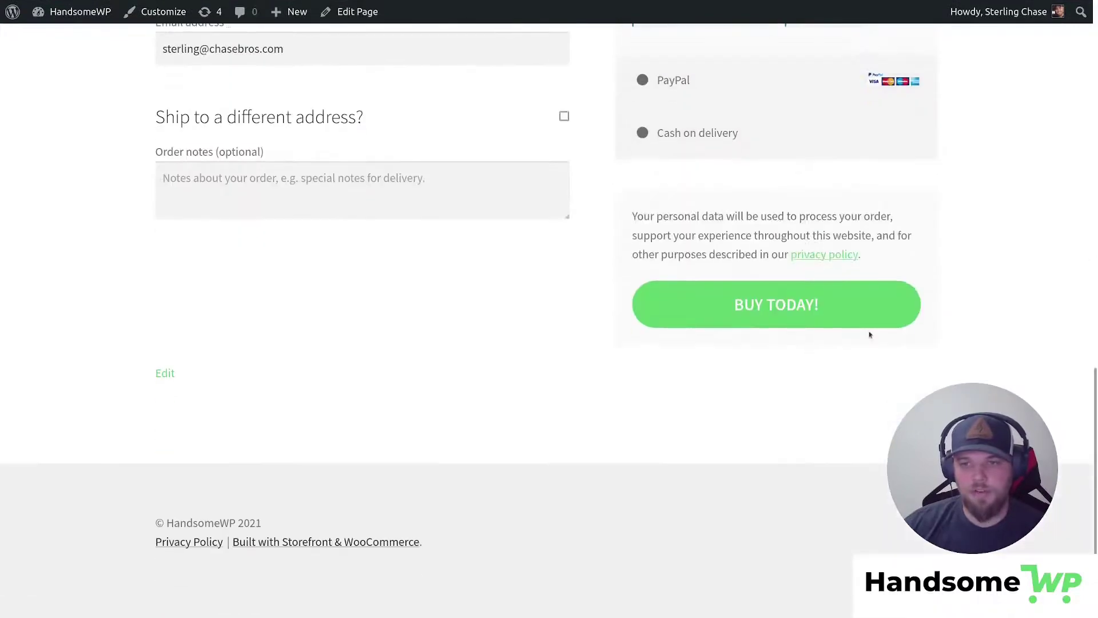
scroll(657, 378, "up", 10)
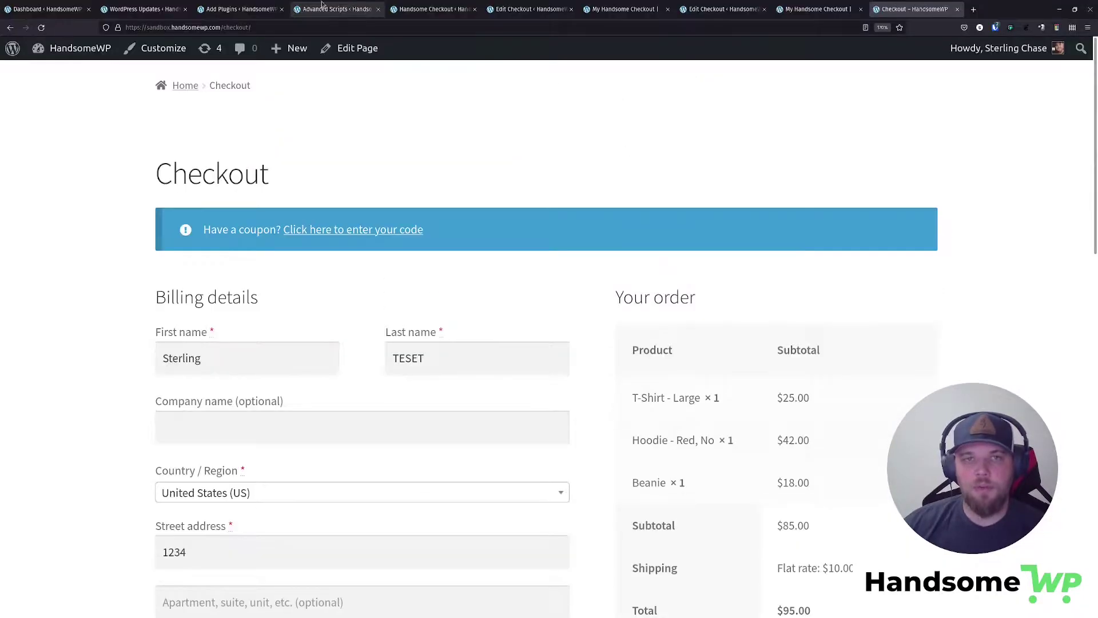
left_click(415, 12)
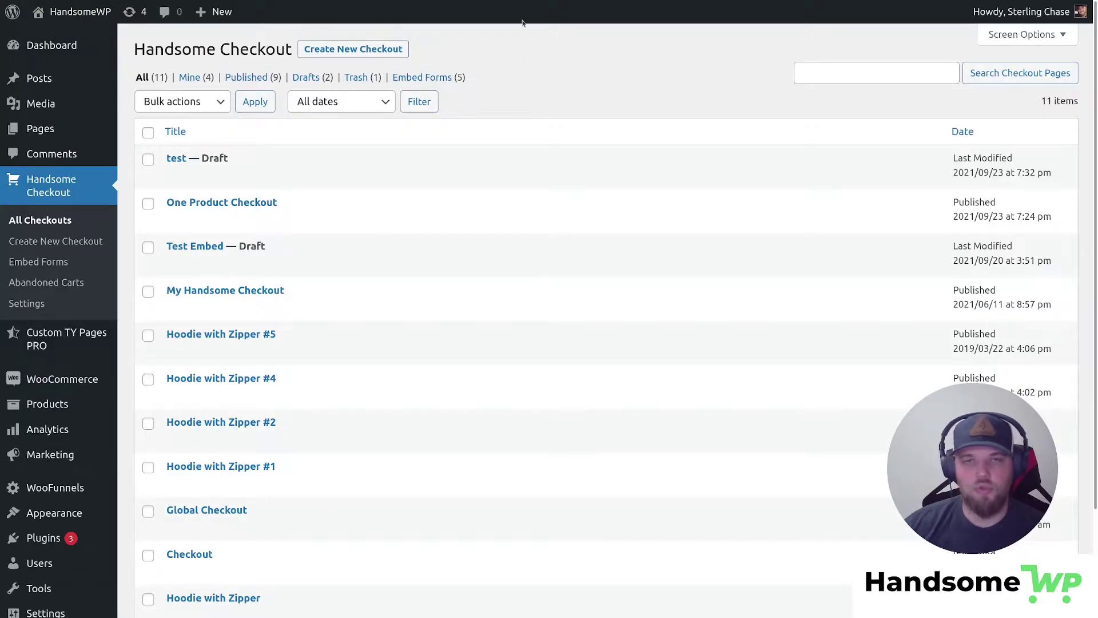
Go via the edit page to the live Handsome checkout and scroll its Customer Info step
left_click(529, 12)
left_click(630, 10)
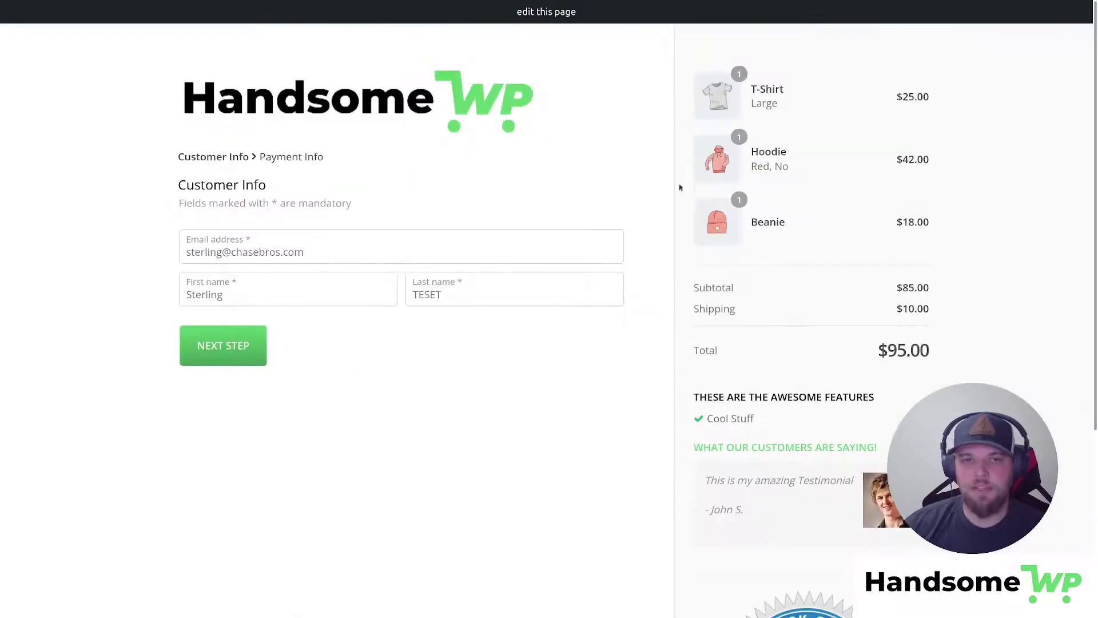
scroll(642, 278, "down", 4)
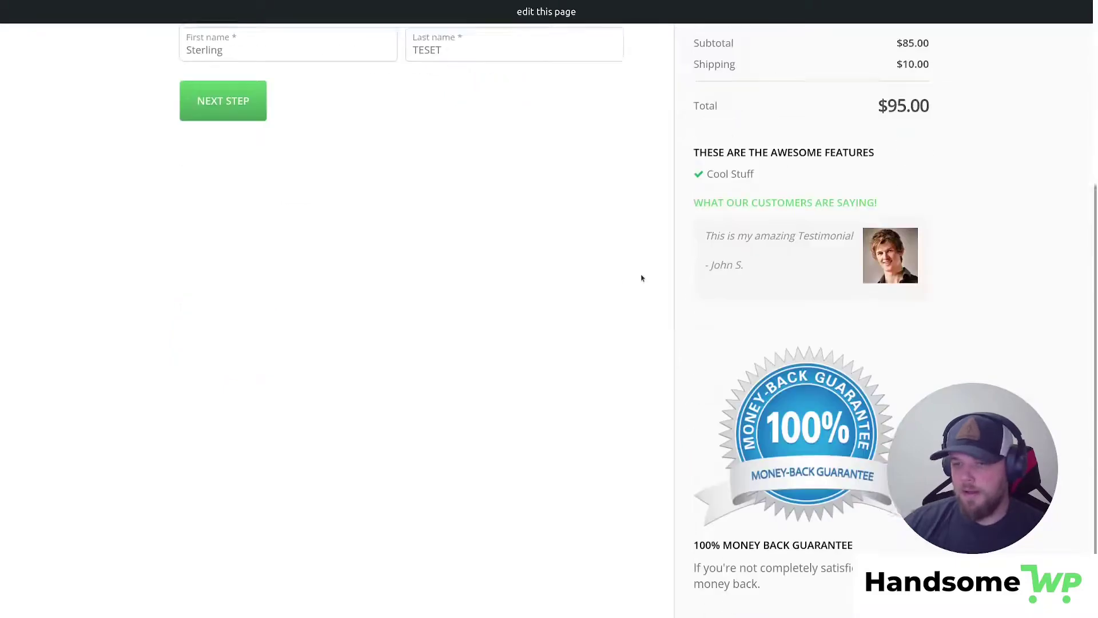
scroll(642, 277, "up", 4)
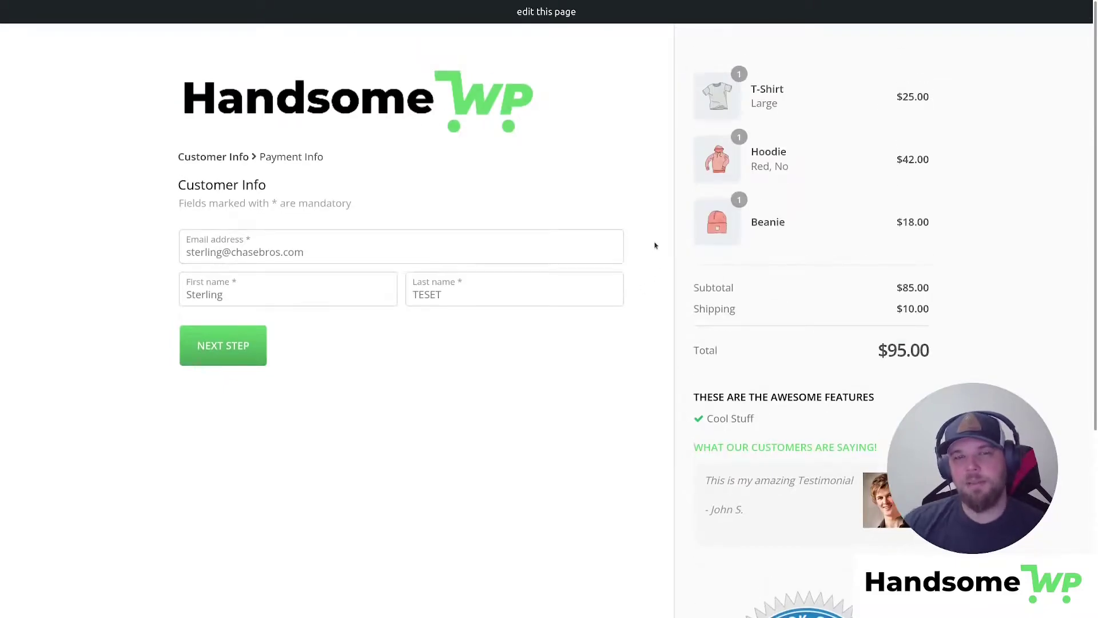